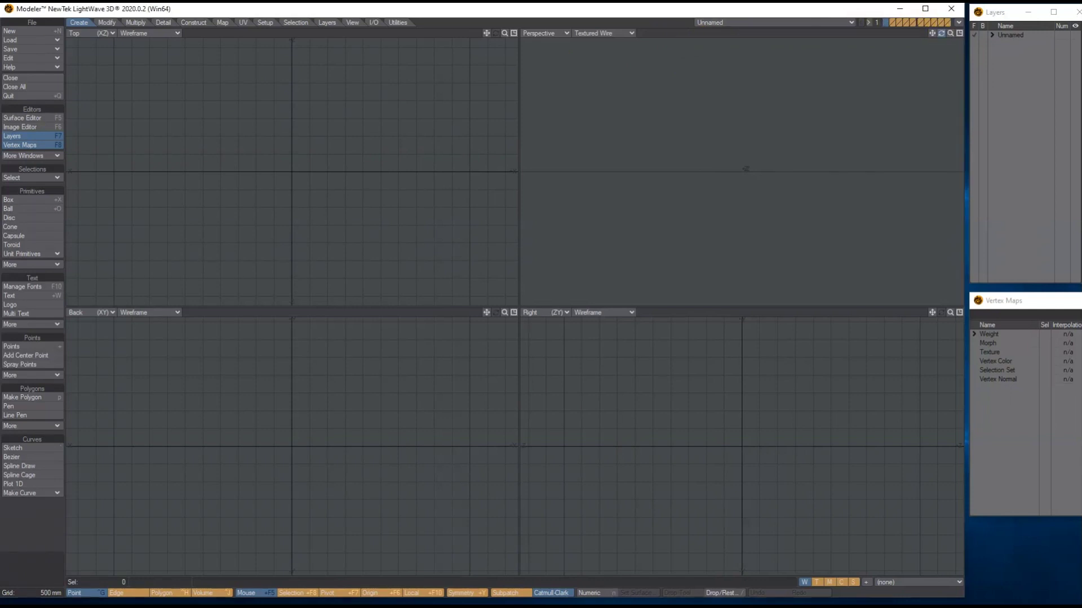
# Bring up the browser's Maya spaceship modelling tutorial for reference, and move it back out of the way
pyautogui.moveTo(941, 33); pyautogui.dragTo(946, 36)
pyautogui.moveTo(387, 10); pyautogui.dragTo(387, 16)
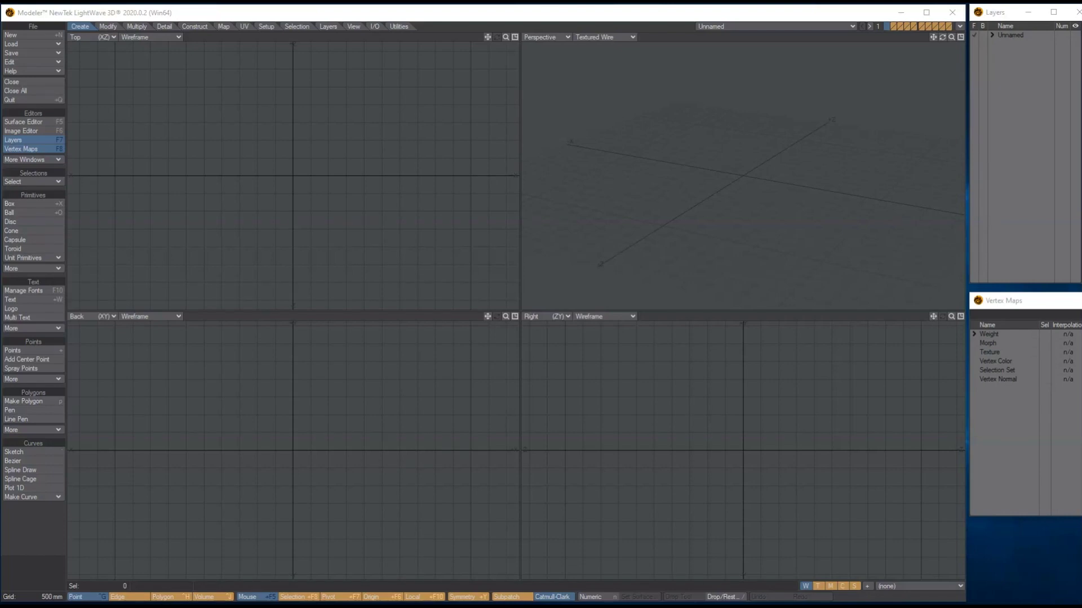
pyautogui.moveTo(0, 56); pyautogui.dragTo(504, 30)
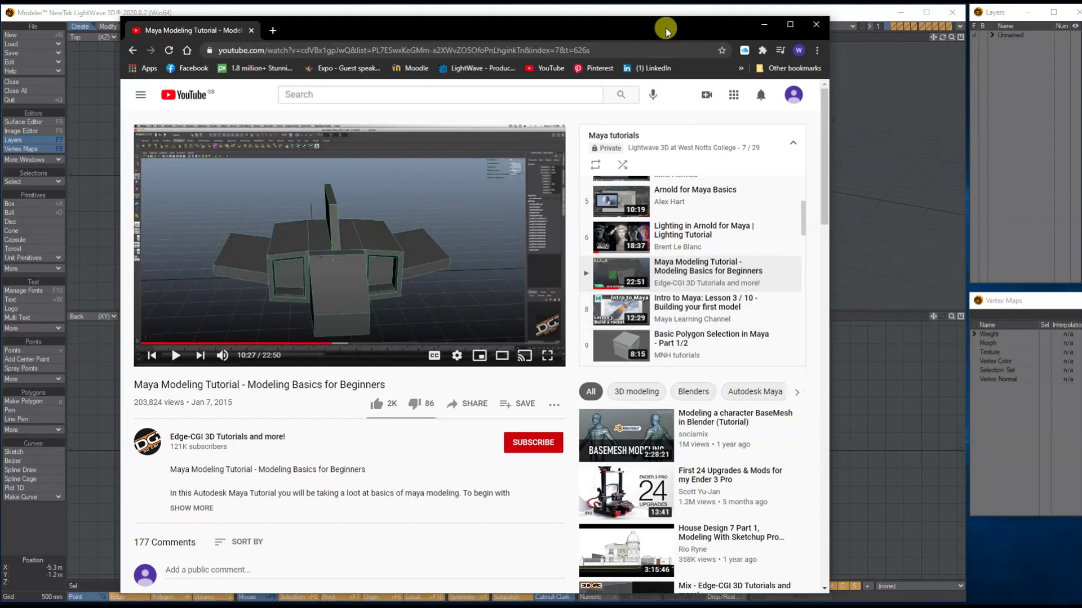
pyautogui.moveTo(666, 32); pyautogui.dragTo(0, 186)
# Create a box about 1 m wide, 950 mm high and 2 m deep, centred on the X axis
pyautogui.click(28, 206)
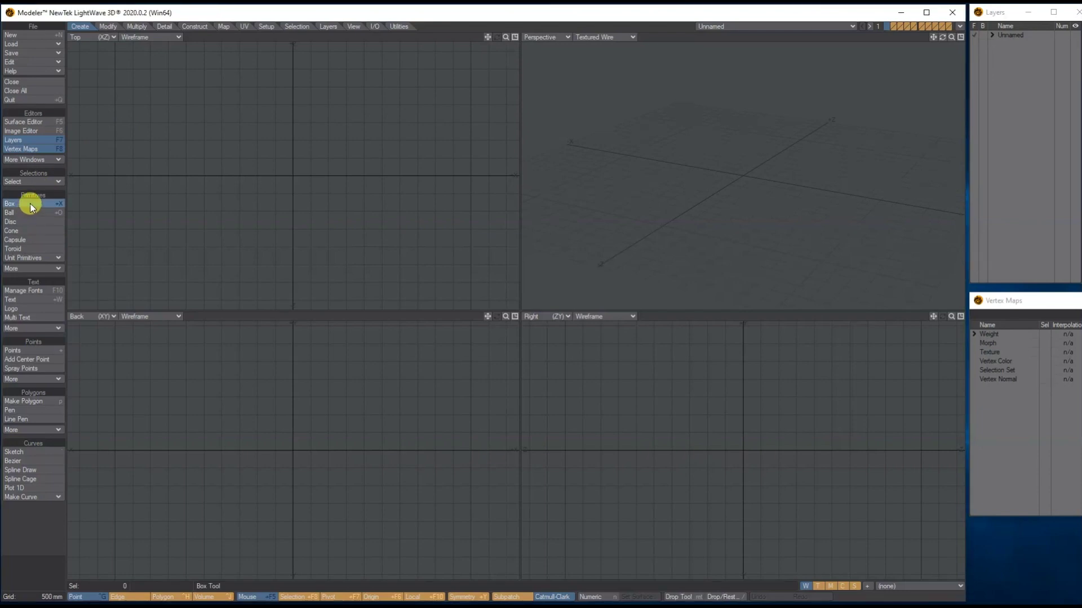
pyautogui.press('n')
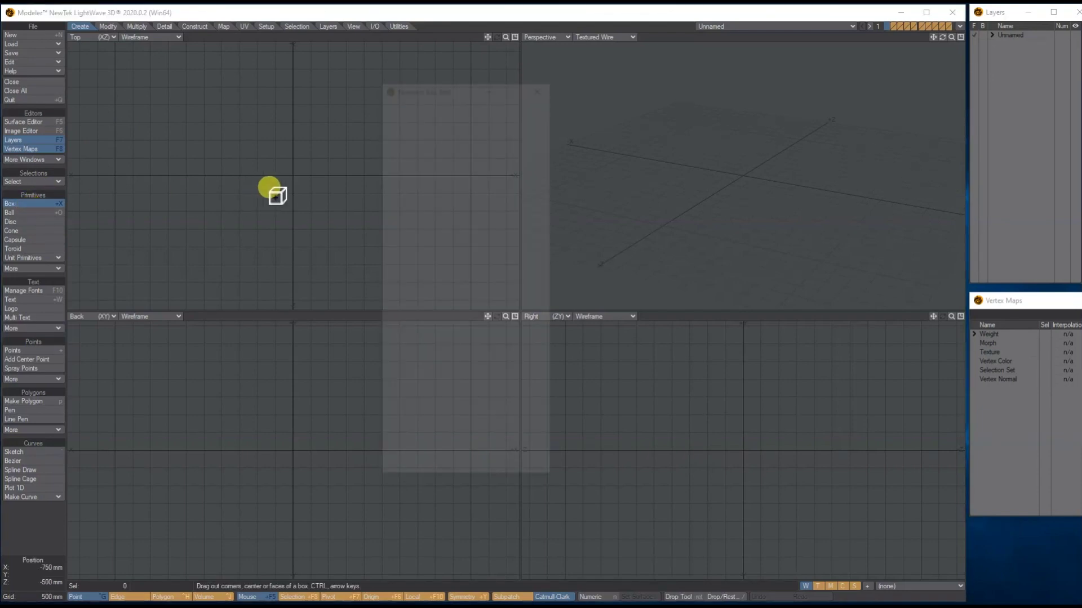
pyautogui.moveTo(298, 164); pyautogui.dragTo(298, 135)
pyautogui.moveTo(933, 37); pyautogui.dragTo(768, 67)
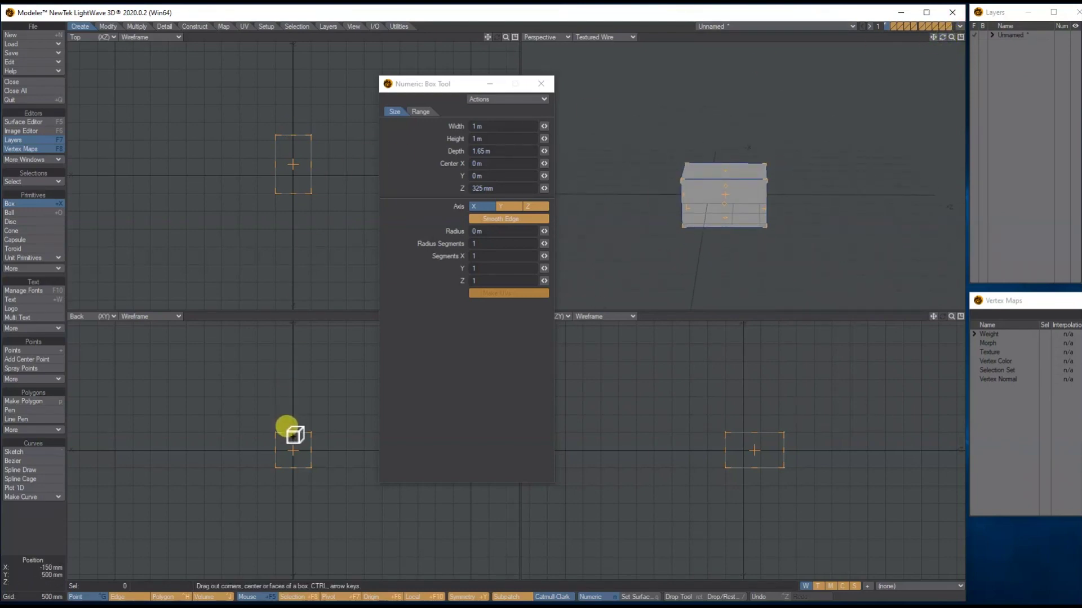
pyautogui.moveTo(286, 426); pyautogui.dragTo(287, 429)
pyautogui.moveTo(287, 127); pyautogui.dragTo(299, 120)
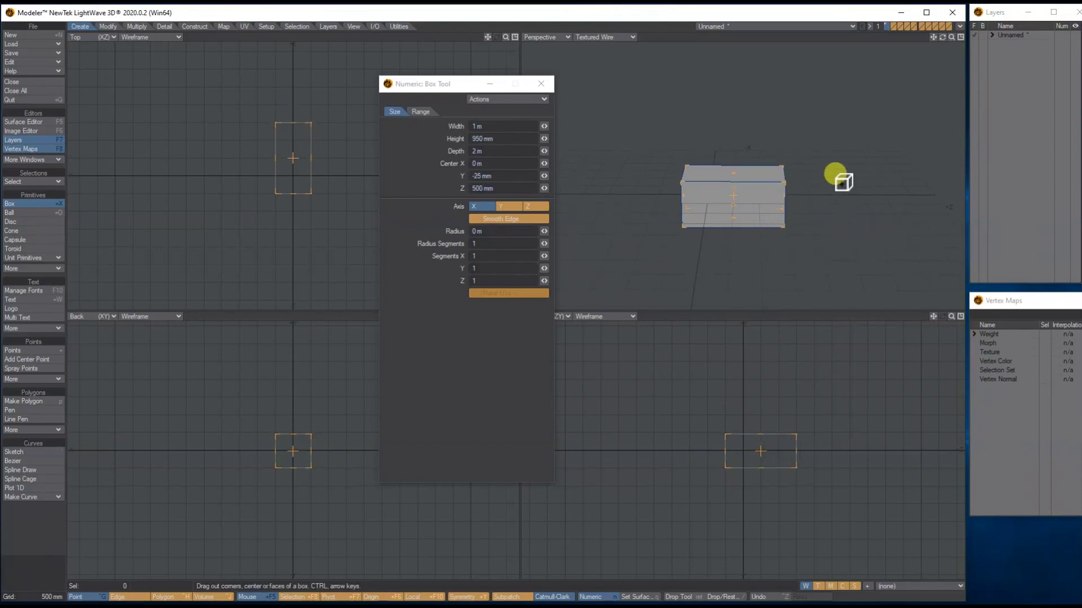
pyautogui.click(542, 85)
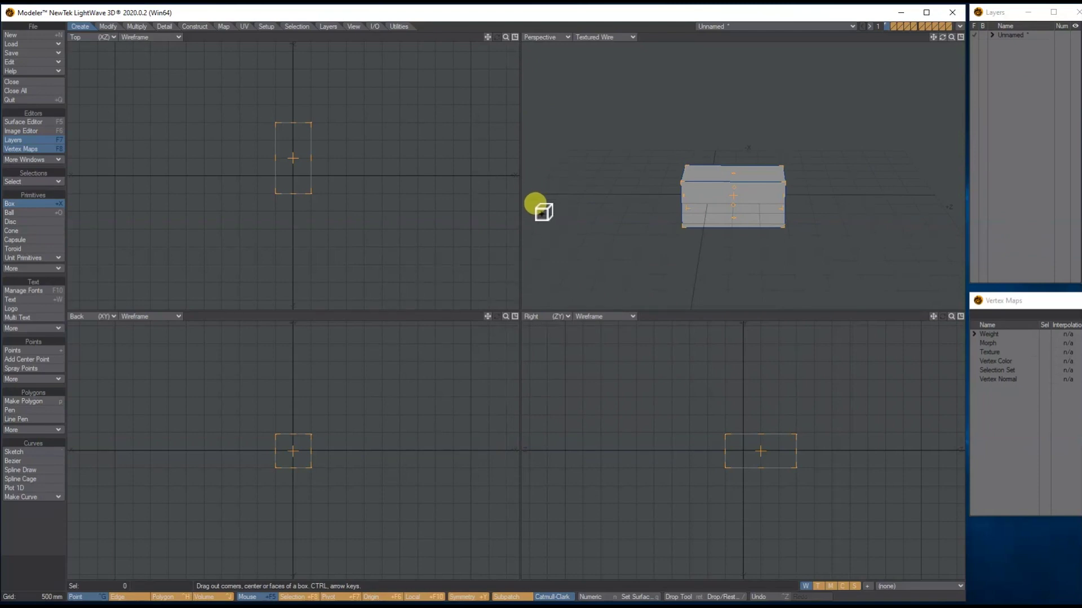
pyautogui.press('space')
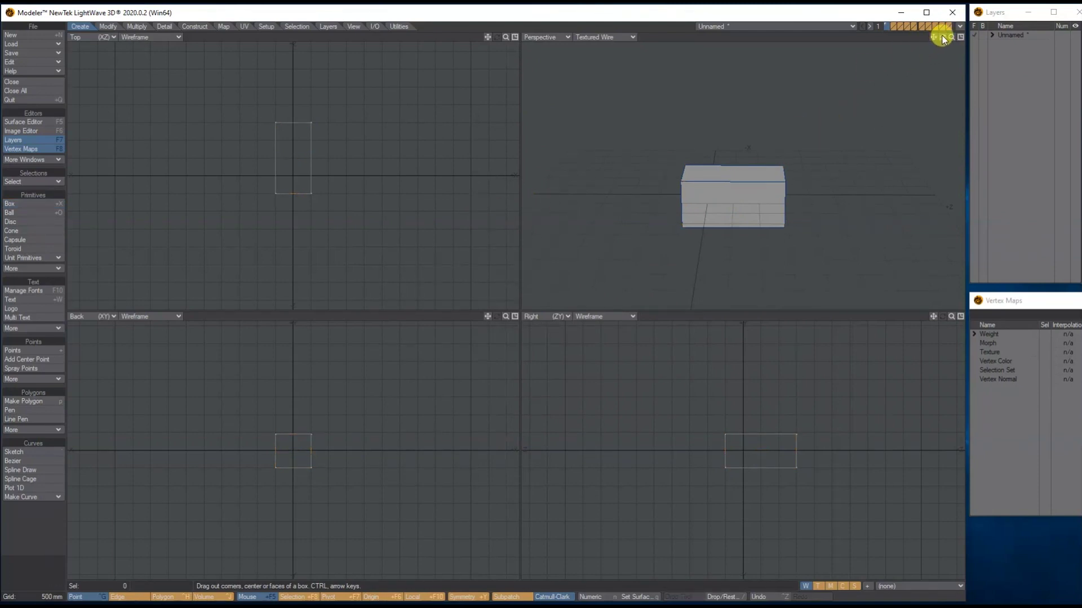
# Select the two opposite long side polygons of the box in polygon mode
pyautogui.moveTo(943, 38); pyautogui.dragTo(942, 37)
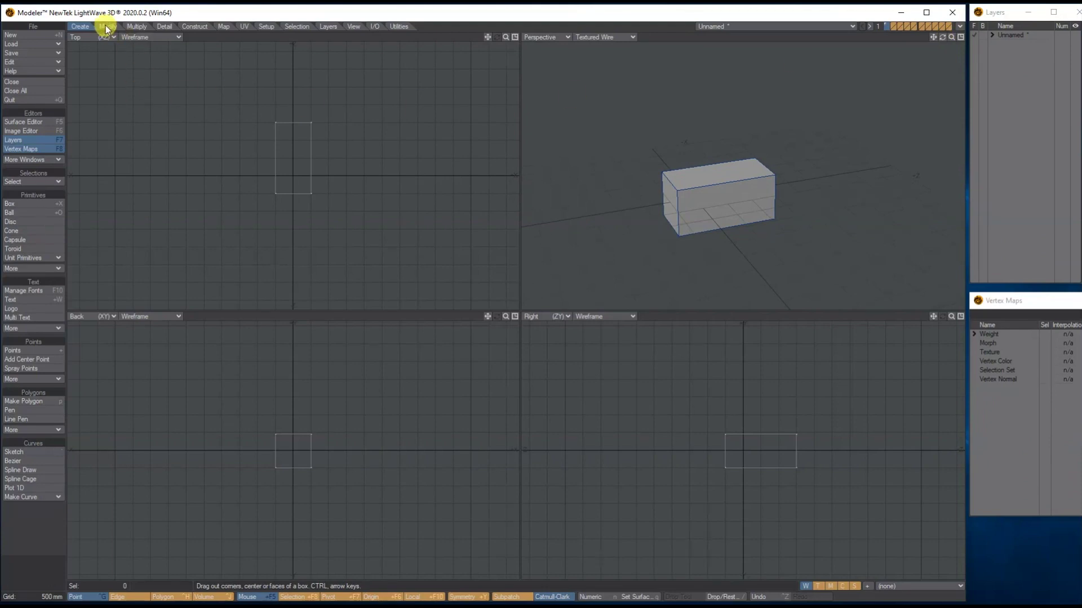
pyautogui.click(166, 597)
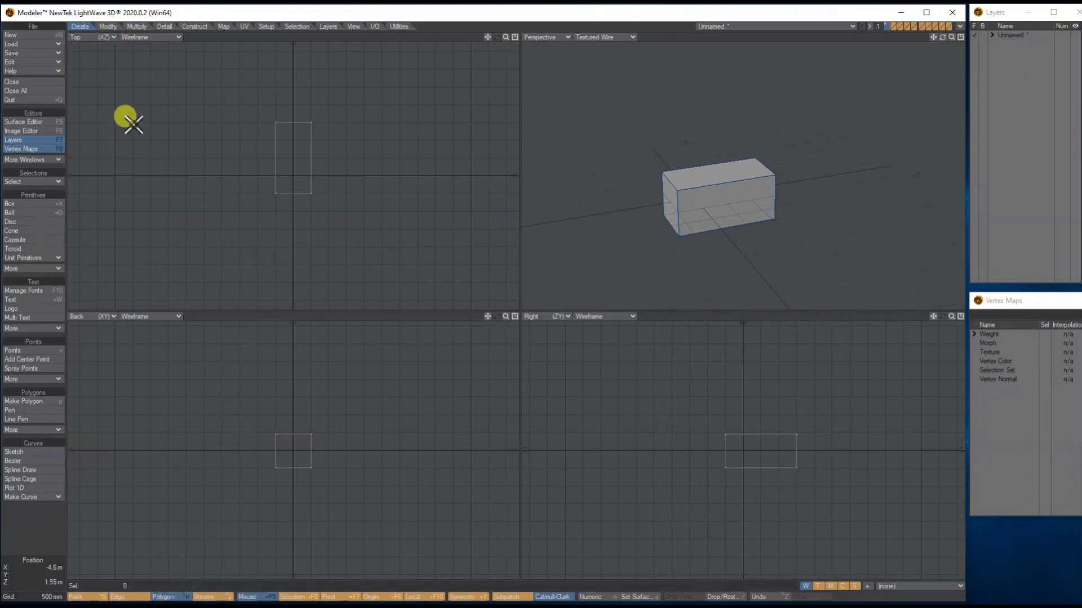
pyautogui.click(739, 179)
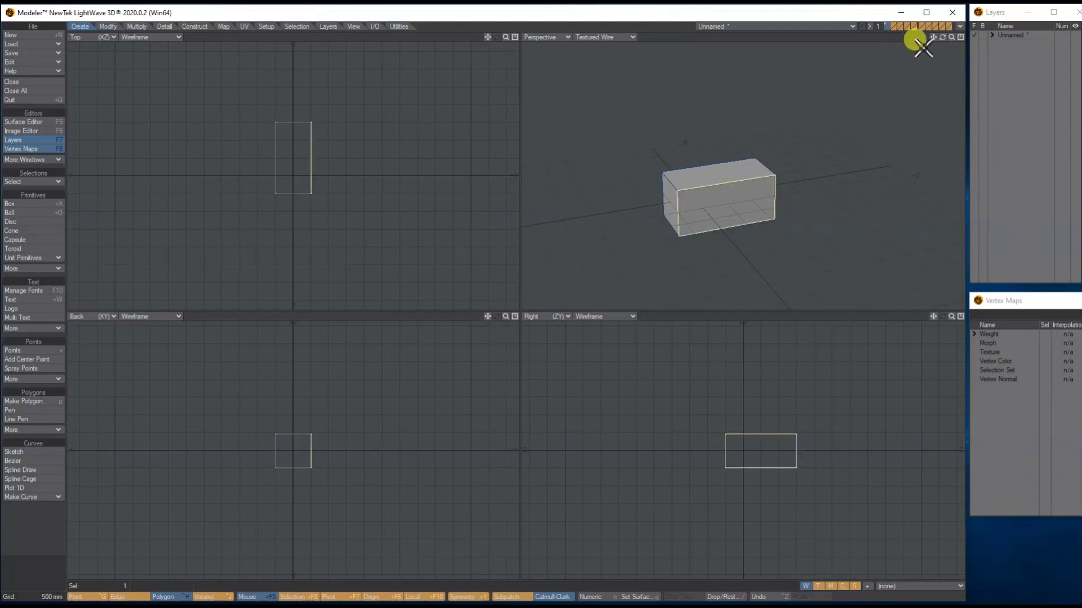
pyautogui.moveTo(942, 38); pyautogui.dragTo(935, 45)
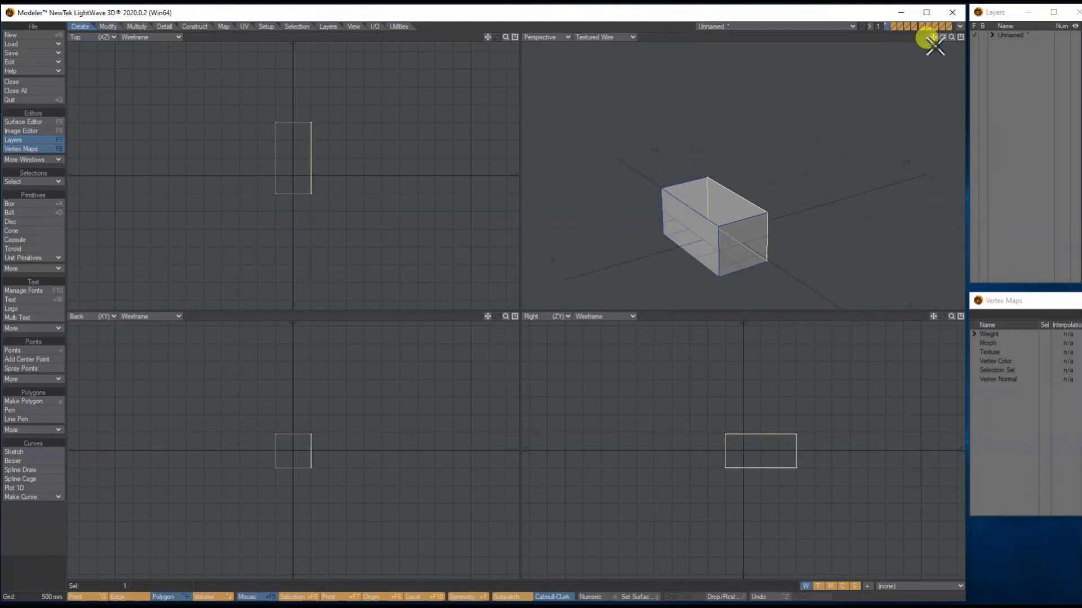
pyautogui.click(691, 228)
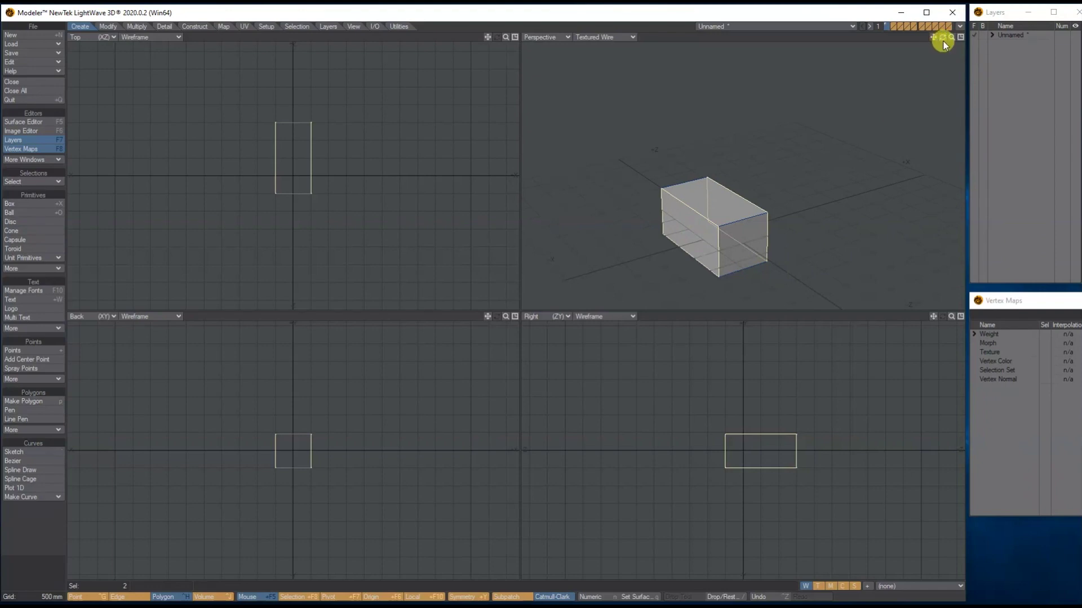
pyautogui.moveTo(942, 40); pyautogui.dragTo(900, 43)
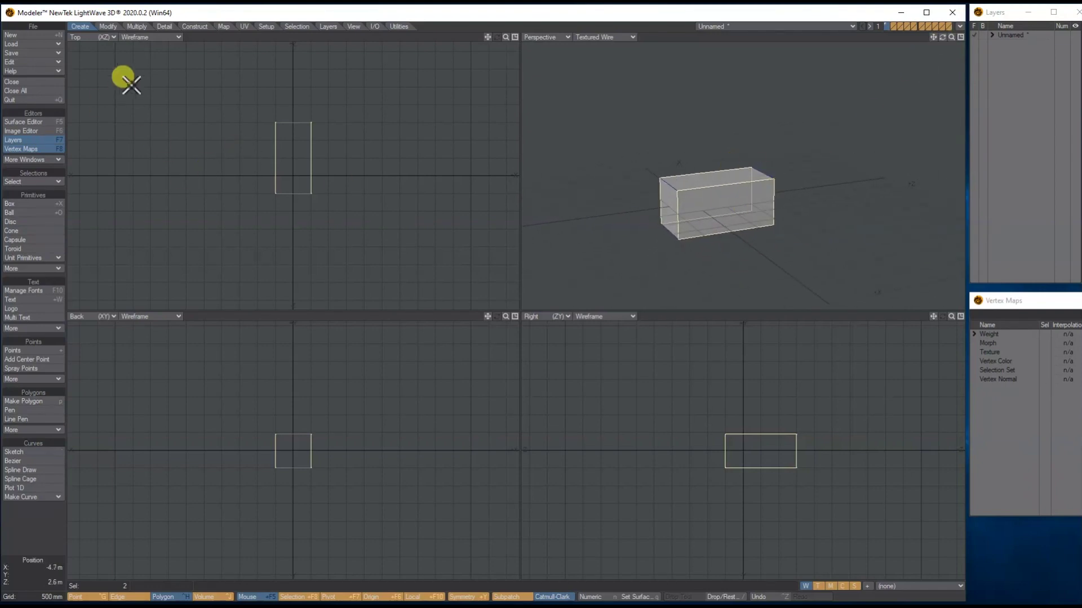
# Multishift both side polygons outward with an inset of about 210 mm and a shift of about 1.08 m
pyautogui.click(137, 27)
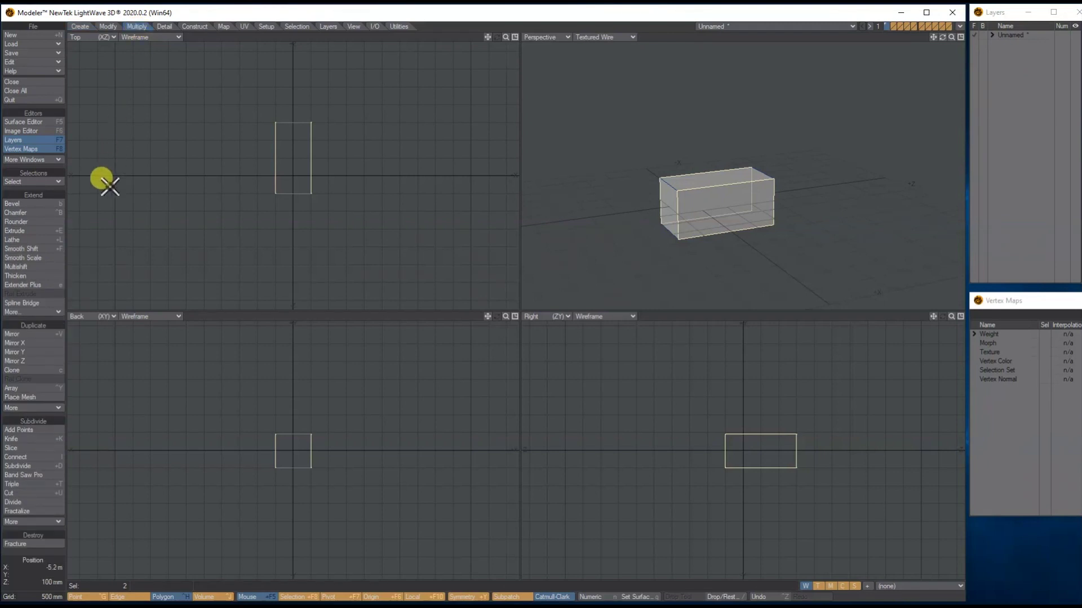
pyautogui.click(33, 267)
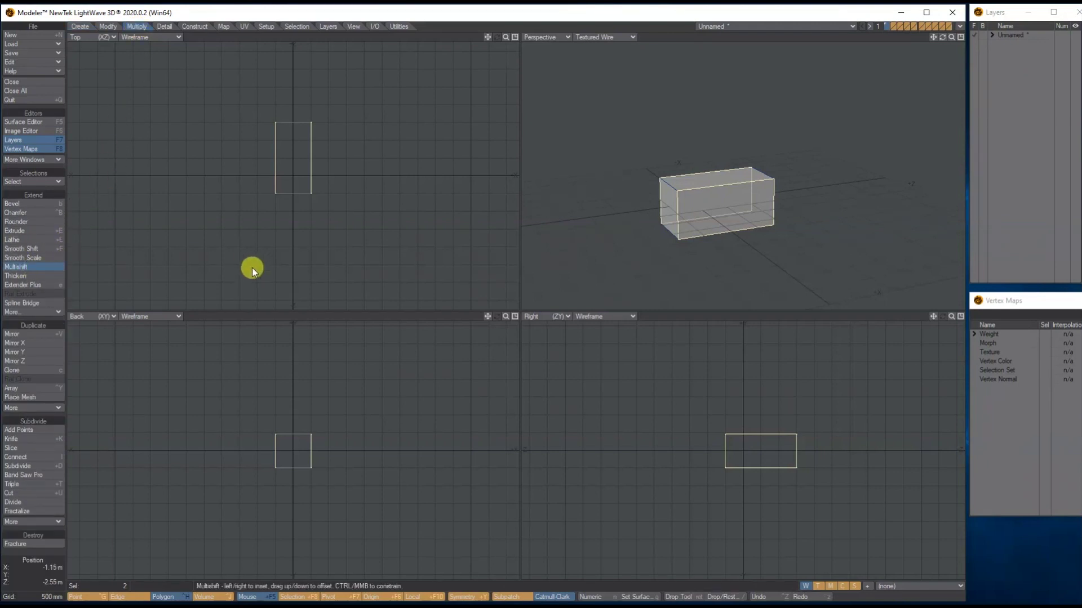
pyautogui.press('n')
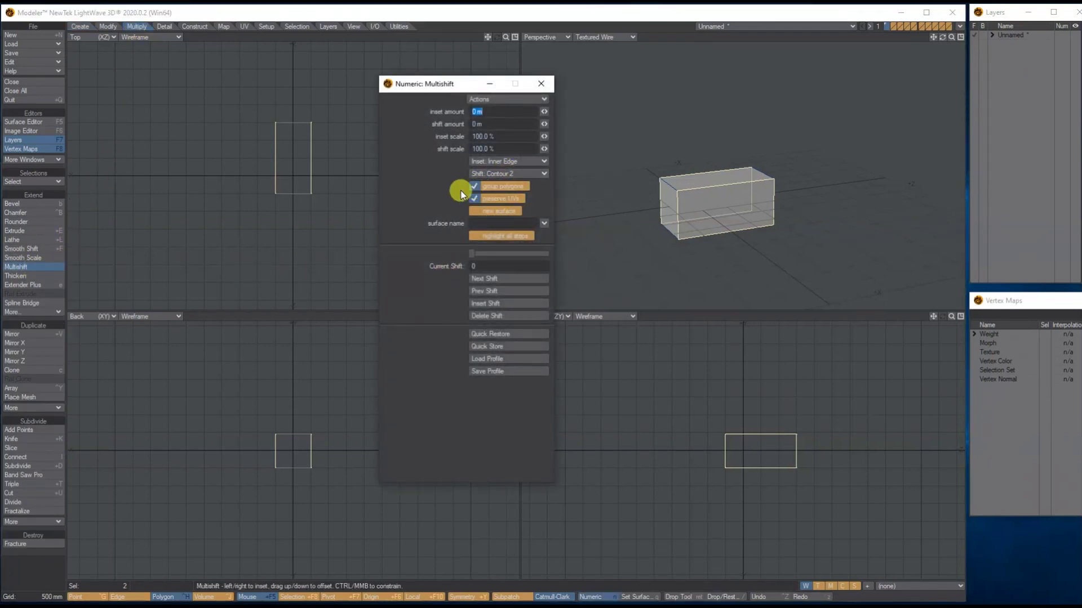
pyautogui.moveTo(309, 151); pyautogui.dragTo(278, 93)
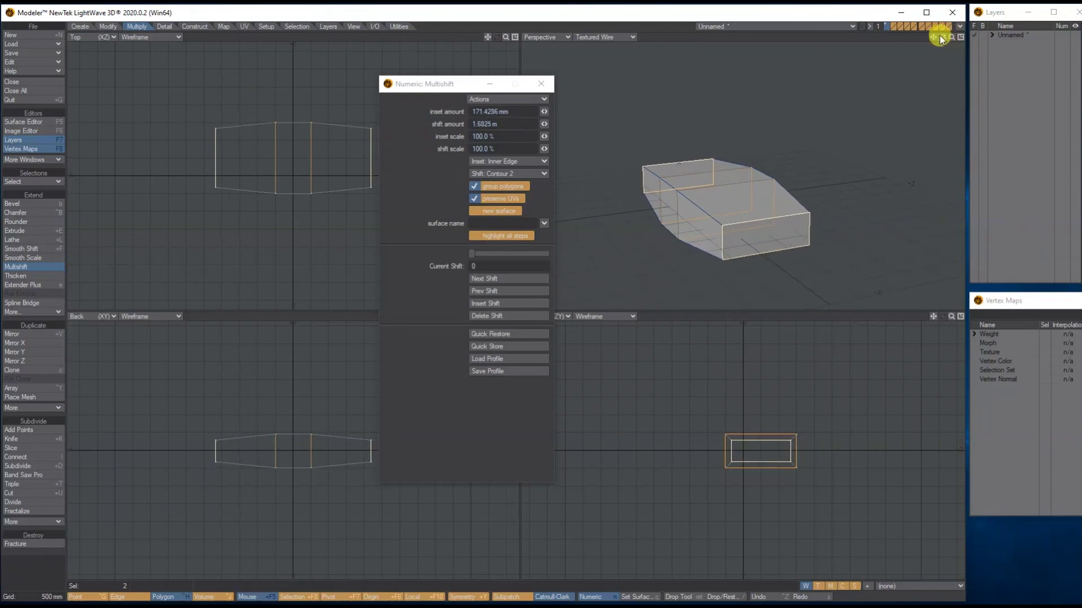
pyautogui.moveTo(942, 38); pyautogui.dragTo(902, 40)
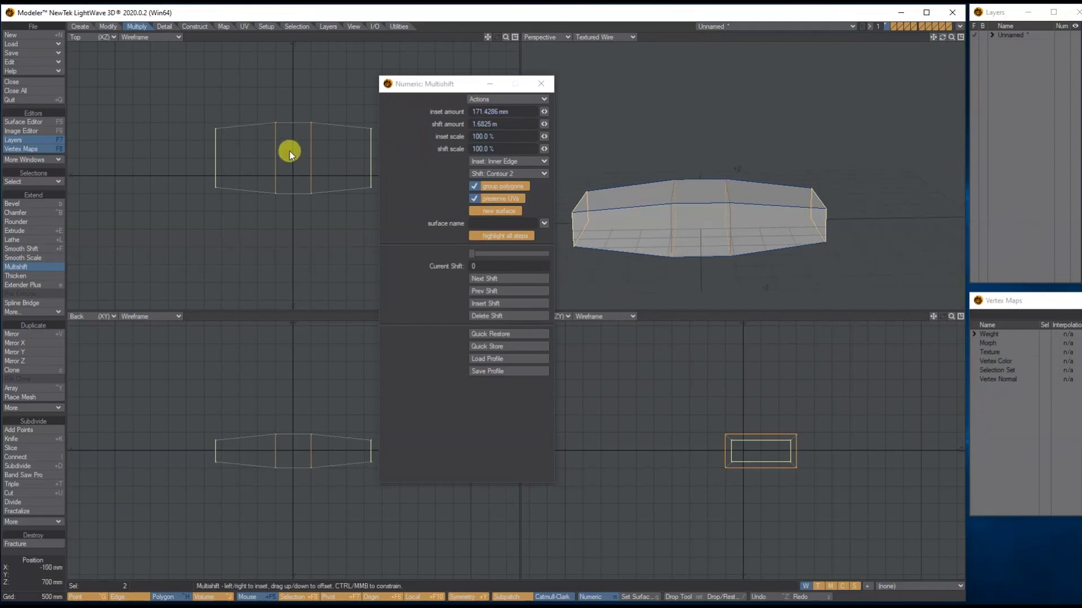
pyautogui.moveTo(289, 151); pyautogui.dragTo(280, 174)
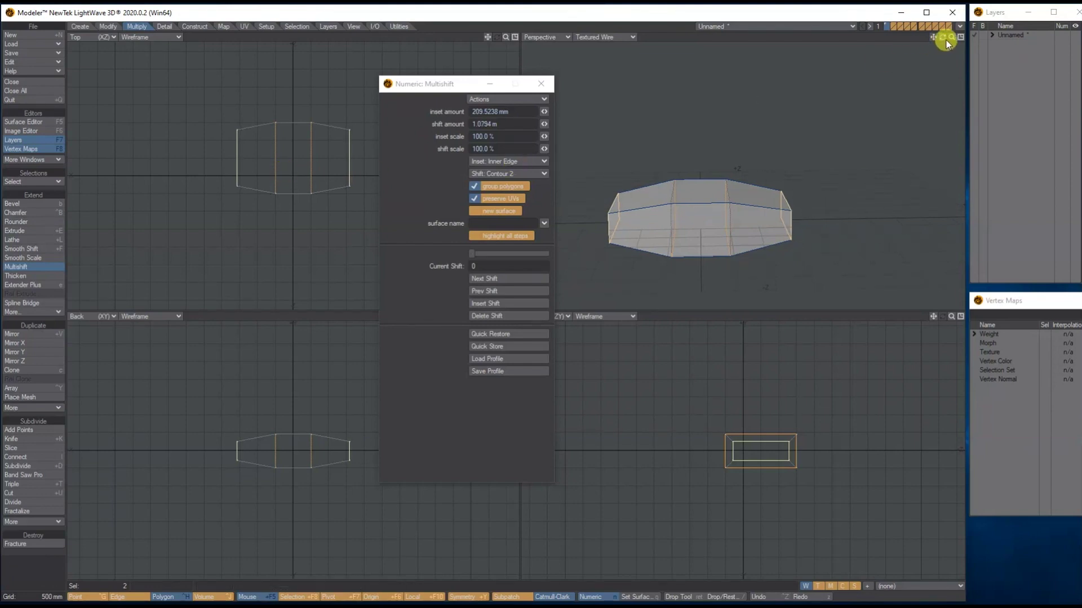
# Add two further shifts per side, at about 346 mm inset and 1.24 m shift, and 378 mm inset and 2.97 m shift, forming wings
pyautogui.moveTo(944, 39)
pyautogui.mouseDown()
pyautogui.moveTo(962, 28)
pyautogui.moveTo(945, 37)
pyautogui.mouseUp()
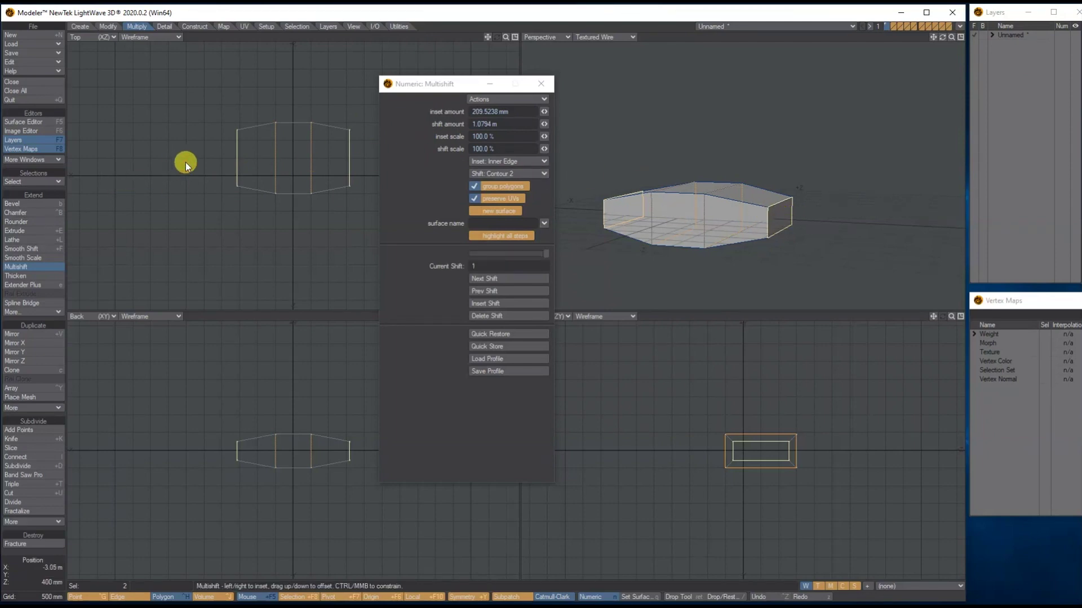
pyautogui.moveTo(185, 162); pyautogui.dragTo(164, 156)
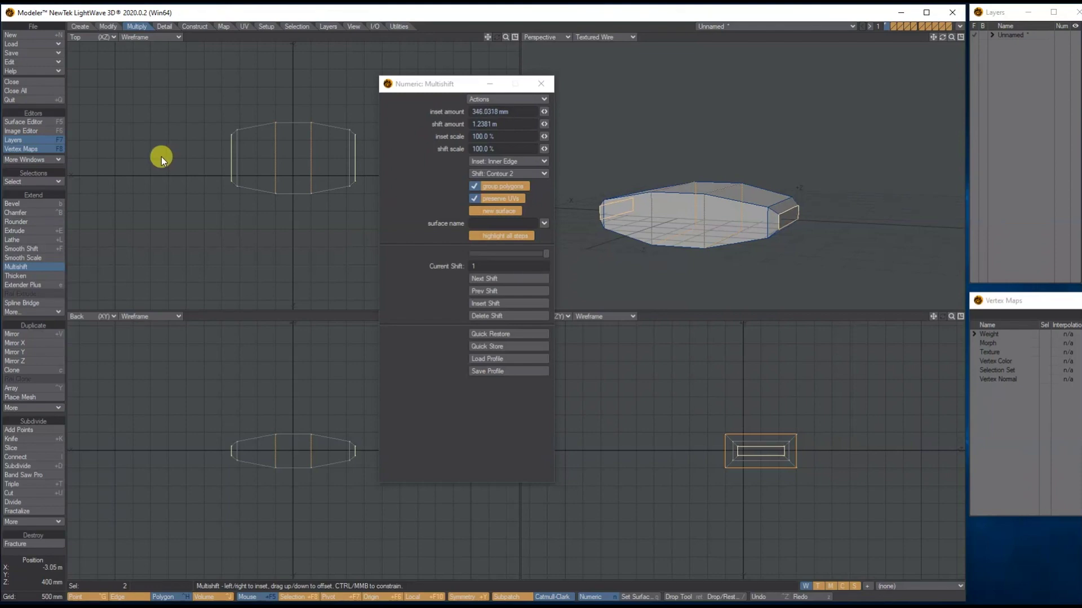
pyautogui.moveTo(942, 37); pyautogui.dragTo(873, 38)
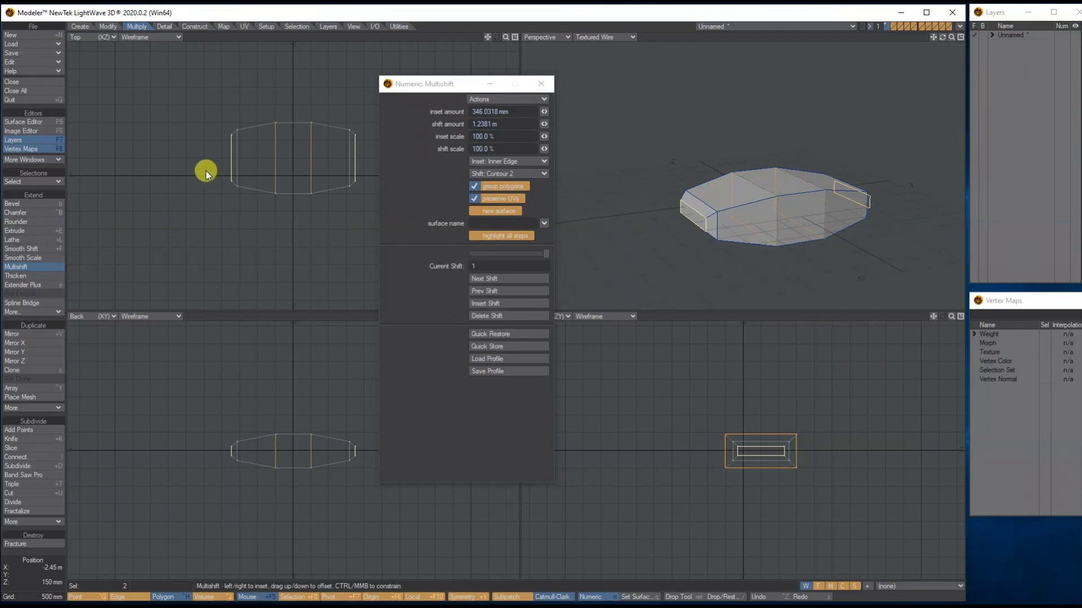
pyautogui.moveTo(205, 171); pyautogui.dragTo(201, 109)
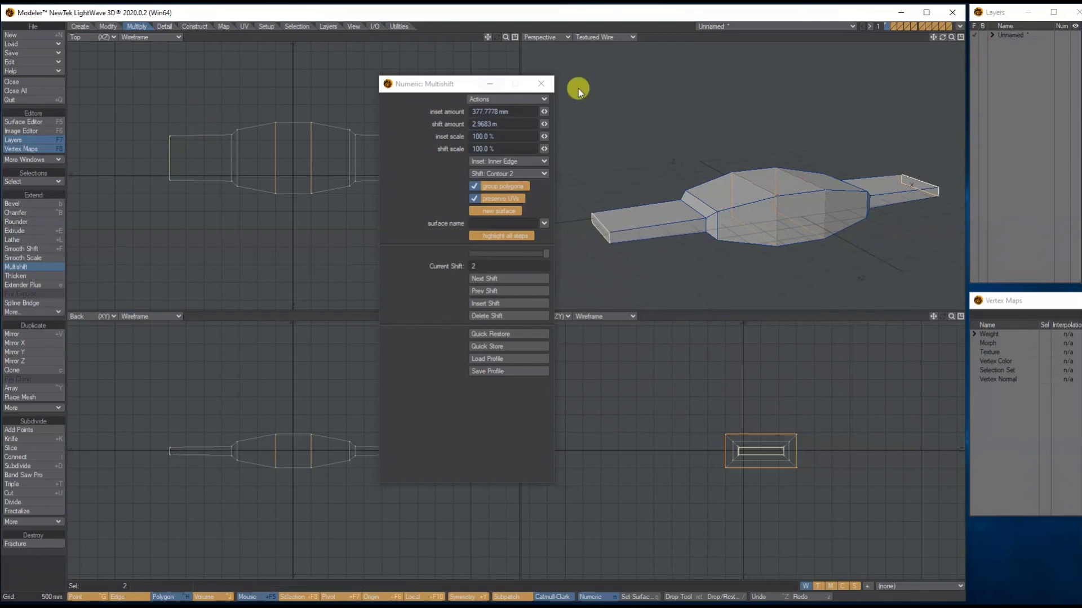
pyautogui.moveTo(942, 37); pyautogui.dragTo(834, 41)
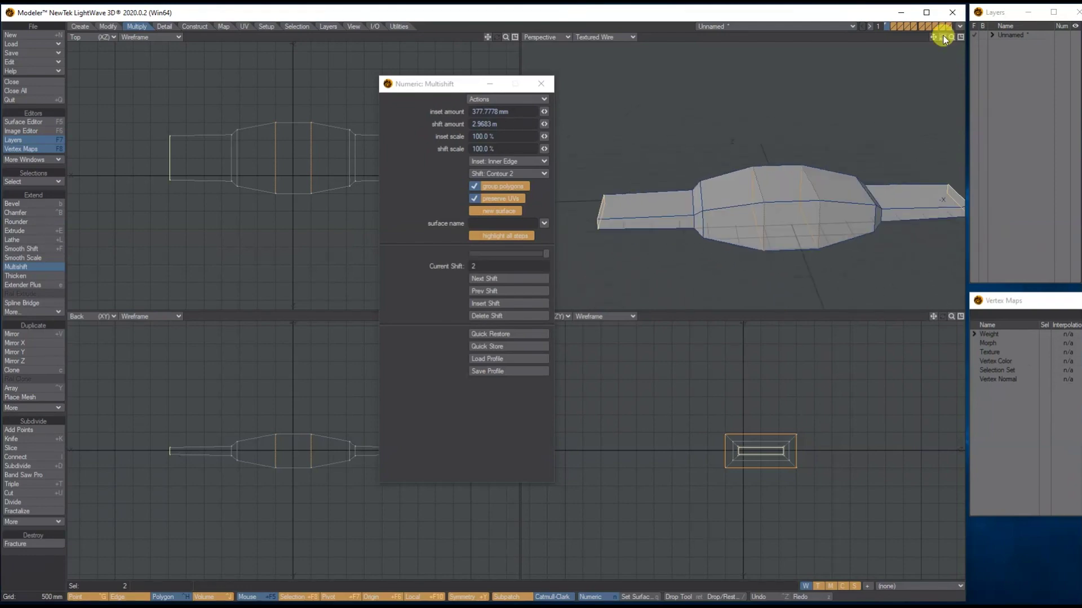
pyautogui.click(539, 84)
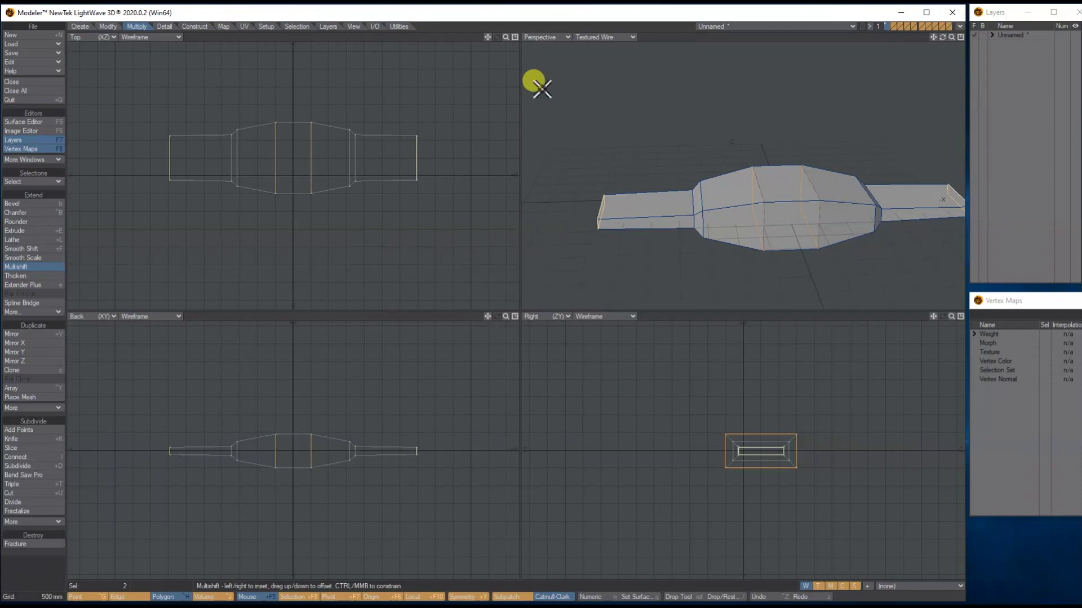
pyautogui.press('space')
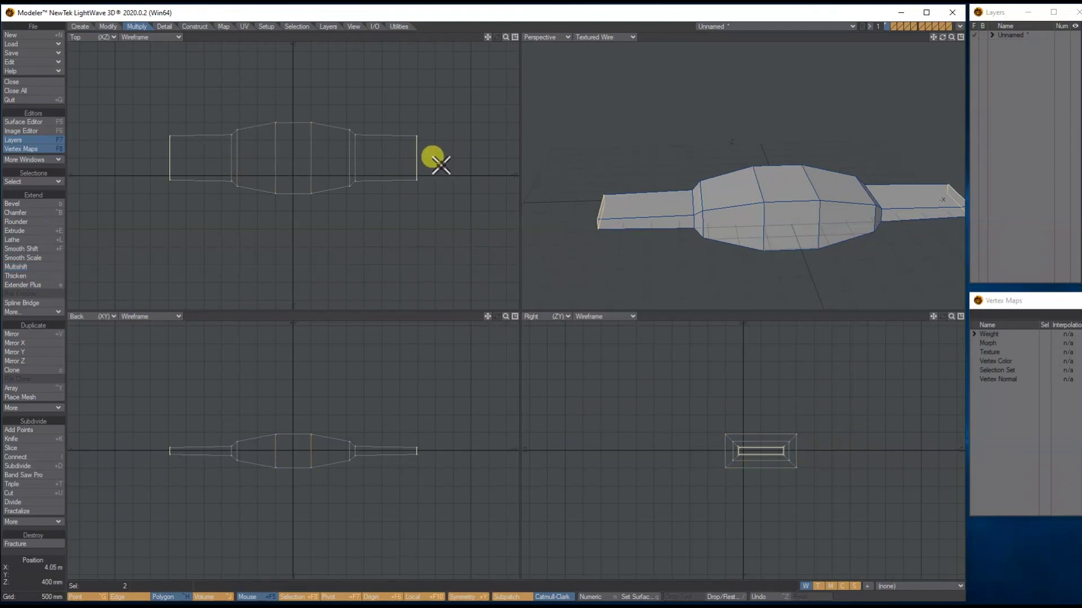
# Move both wing-tip polygons backward along negative Z to sweep the wings, and deselect them
pyautogui.click(107, 26)
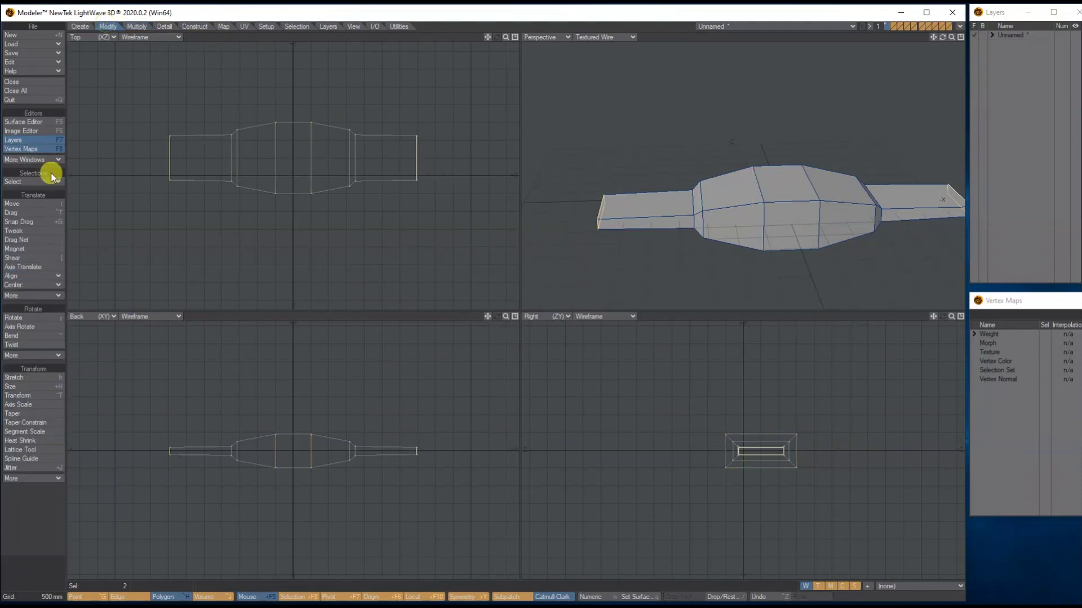
pyautogui.click(36, 204)
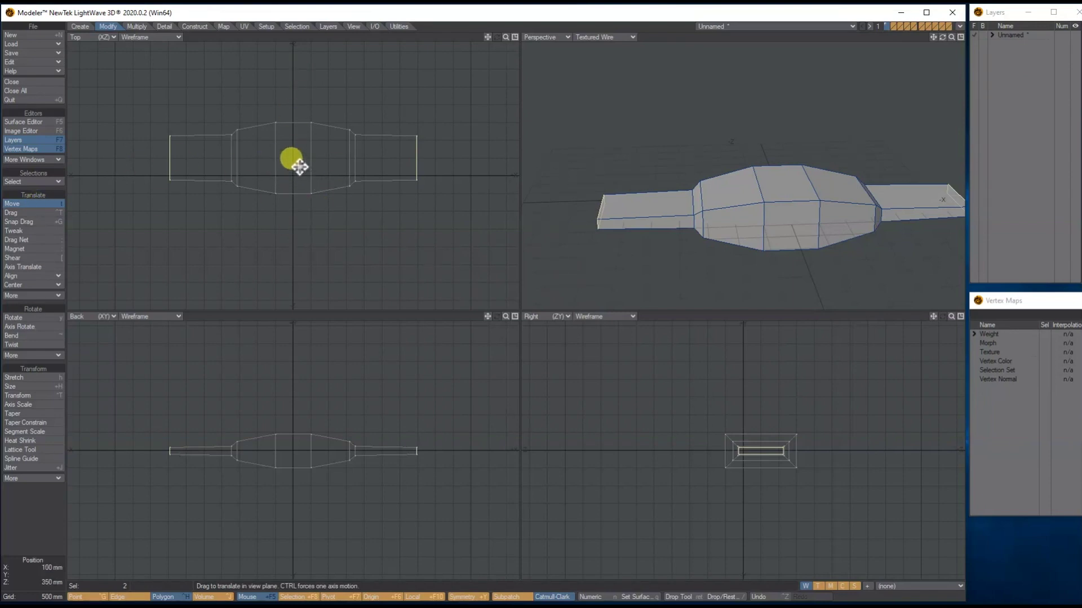
pyautogui.moveTo(300, 163); pyautogui.dragTo(299, 219)
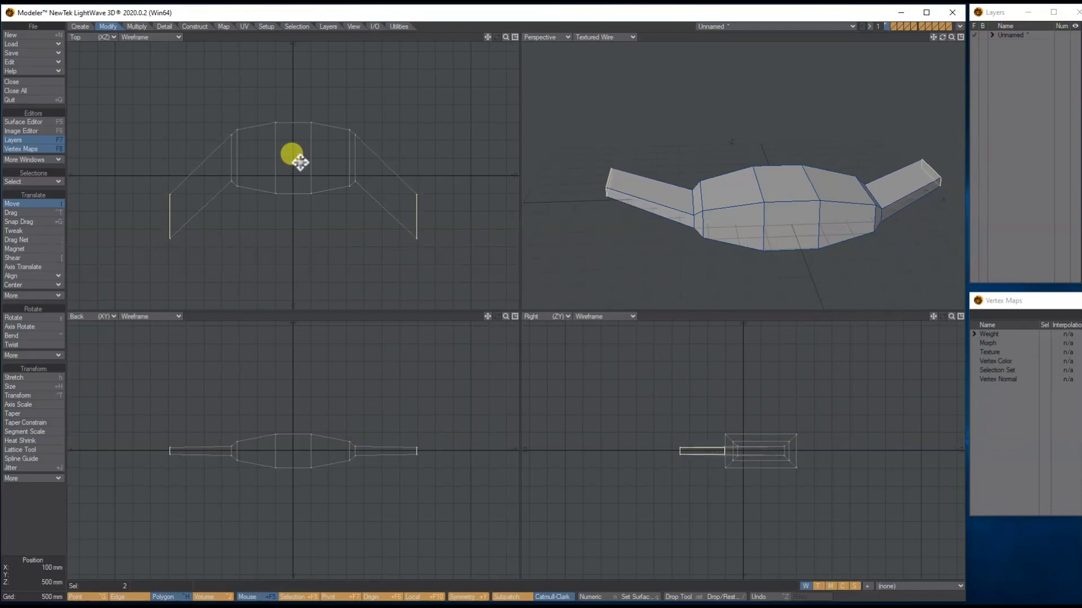
pyautogui.moveTo(942, 38)
pyautogui.mouseDown()
pyautogui.moveTo(980, 40)
pyautogui.moveTo(942, 39)
pyautogui.mouseUp()
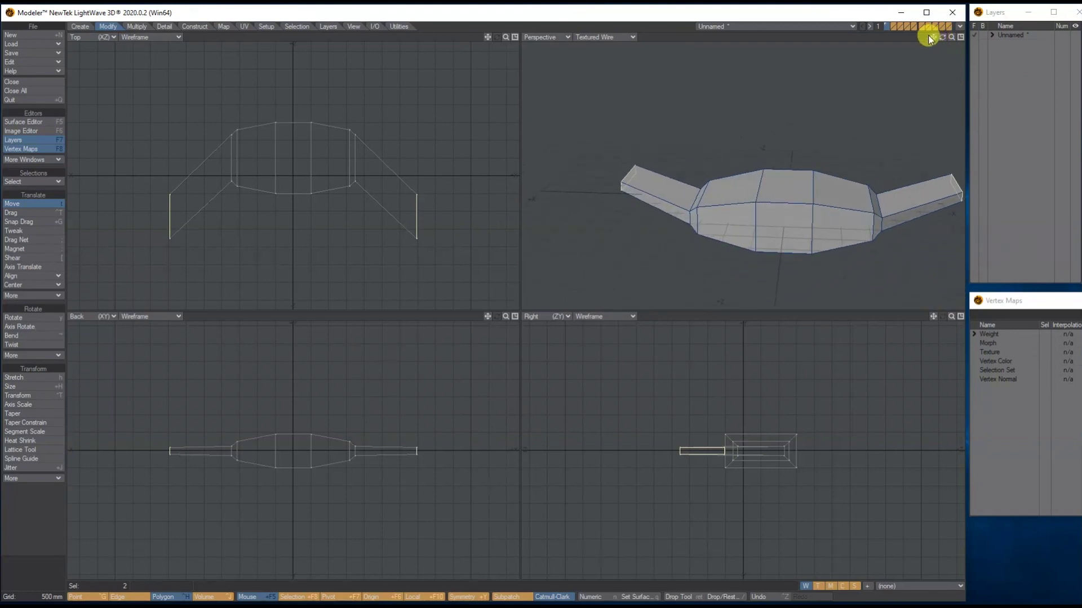
pyautogui.press('Return')
pyautogui.press('/')
# Select the hull's centre front polygon on the positive Z side and Multishift it forward about 500 mm without inset
pyautogui.moveTo(942, 37)
pyautogui.mouseDown()
pyautogui.moveTo(927, 45)
pyautogui.moveTo(947, 38)
pyautogui.mouseUp()
pyautogui.click(761, 234)
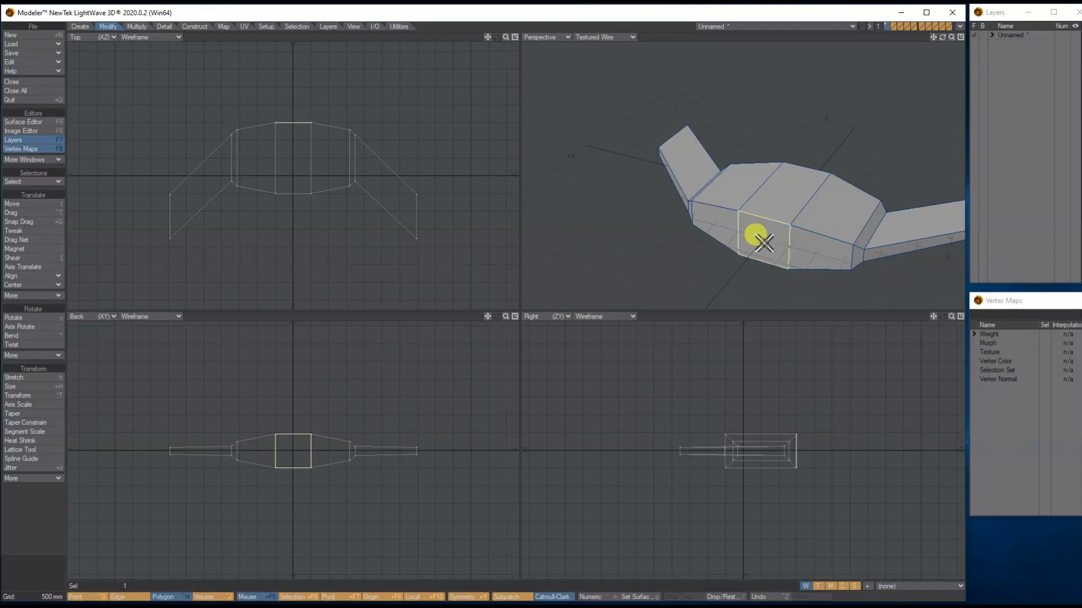
pyautogui.moveTo(933, 38)
pyautogui.mouseDown()
pyautogui.moveTo(909, 23)
pyautogui.moveTo(909, 2)
pyautogui.moveTo(934, 33)
pyautogui.mouseUp()
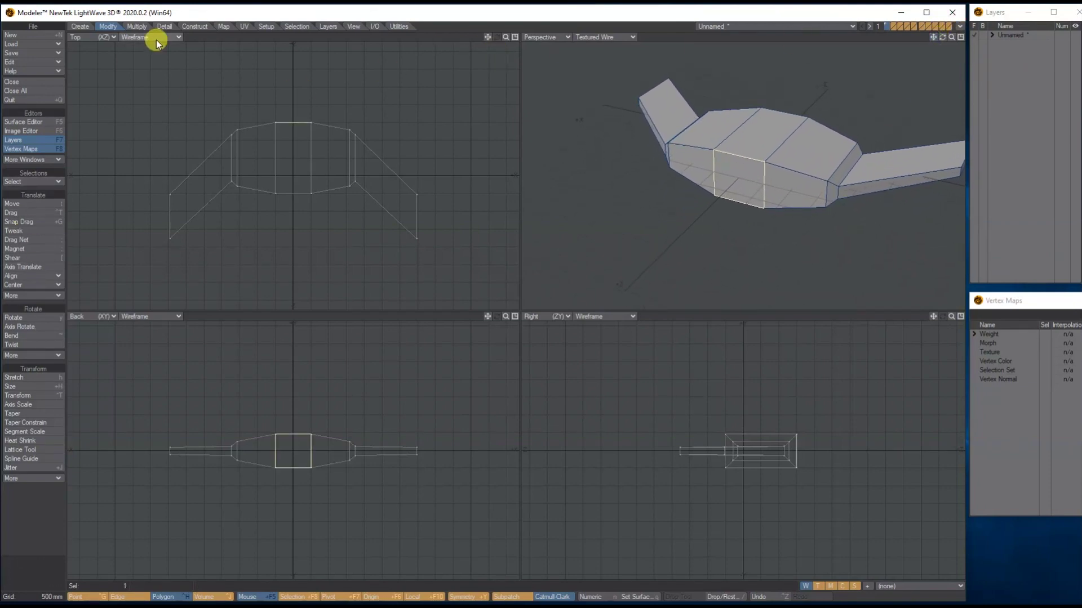
pyautogui.click(137, 28)
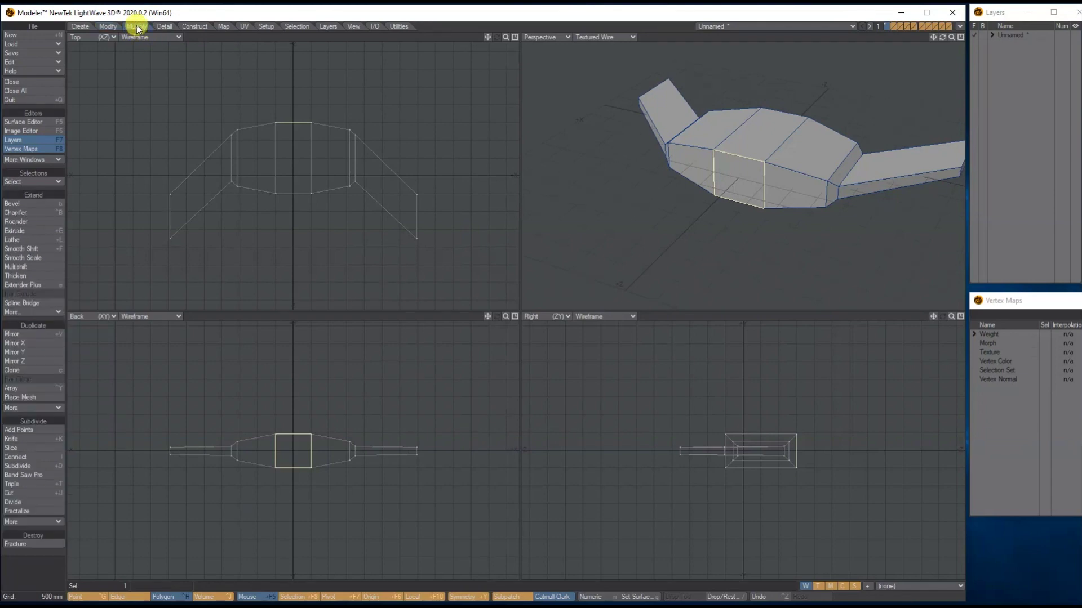
pyautogui.click(35, 266)
pyautogui.moveTo(282, 144); pyautogui.dragTo(286, 130)
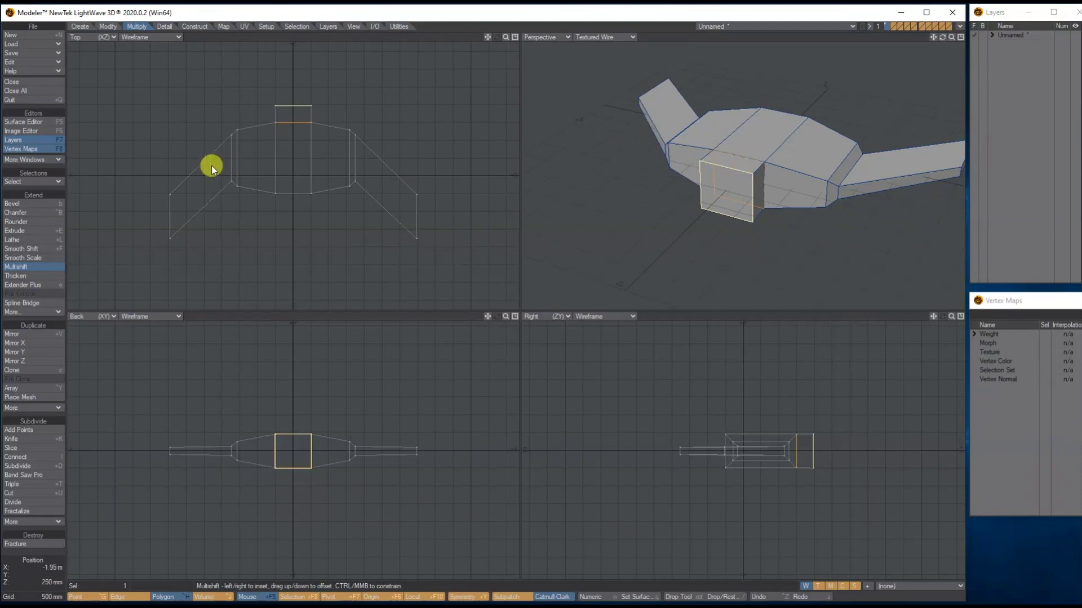
# Multishift the front polygon forward again with an inset to taper the nose, and move its end down level with the hull's underside
pyautogui.moveTo(302, 149); pyautogui.dragTo(270, 114)
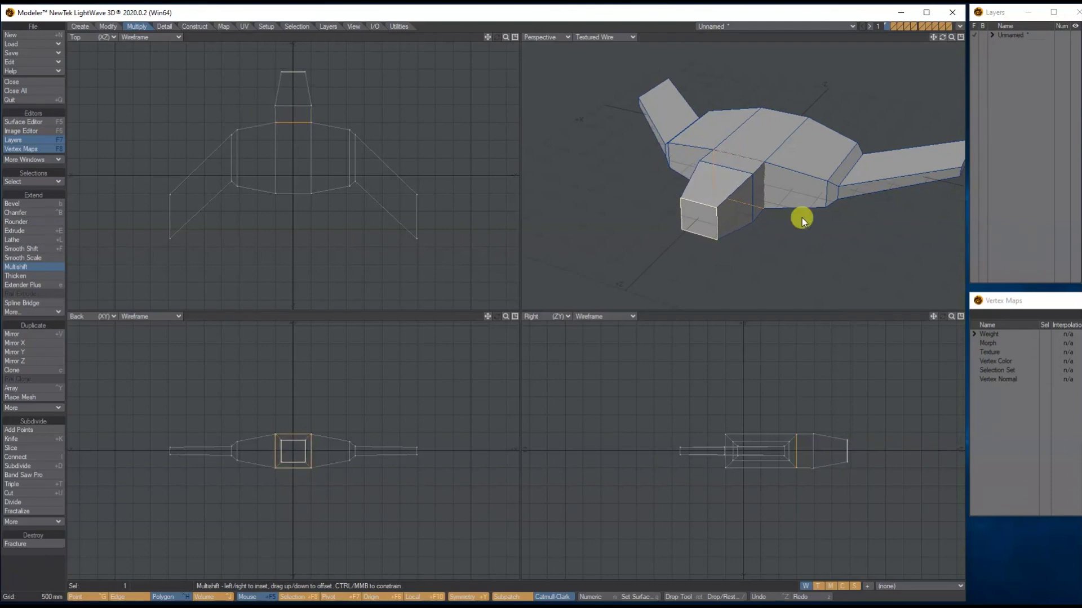
pyautogui.moveTo(942, 38); pyautogui.dragTo(890, 27)
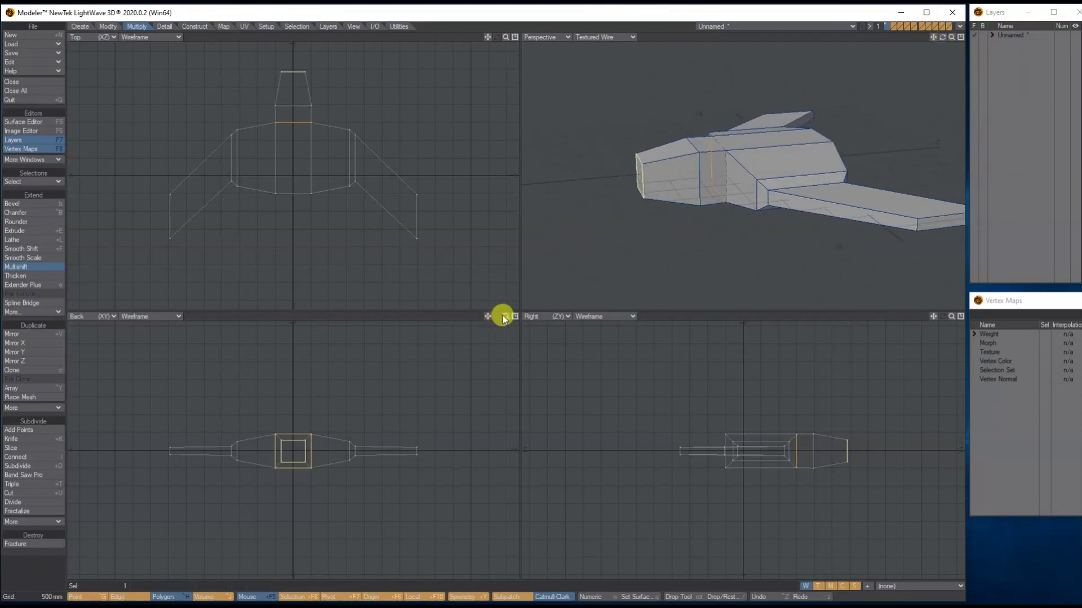
pyautogui.moveTo(505, 316); pyautogui.dragTo(529, 354)
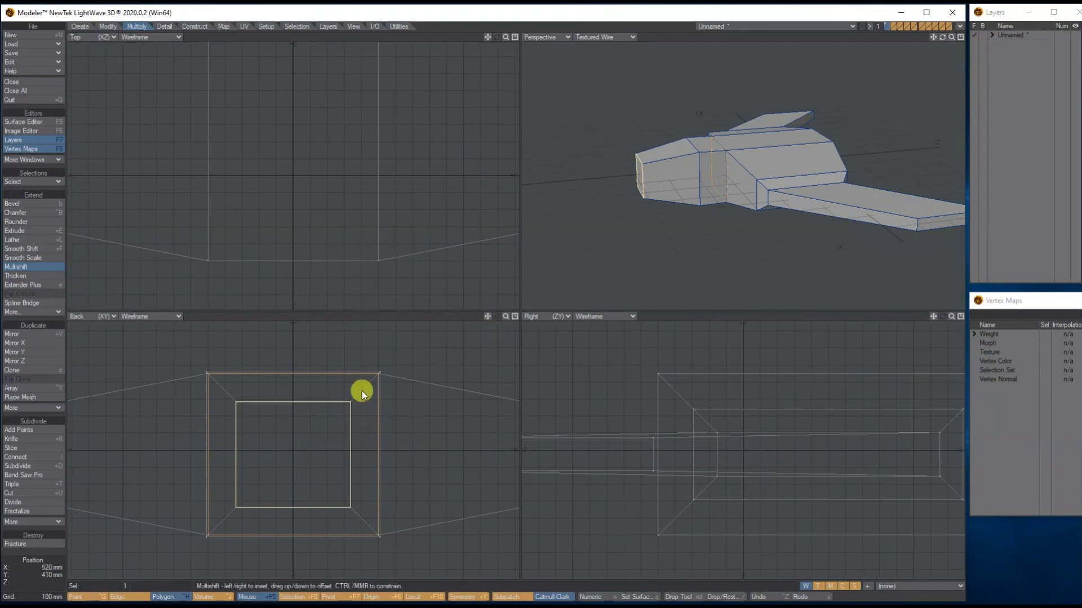
pyautogui.click(112, 28)
pyautogui.click(34, 203)
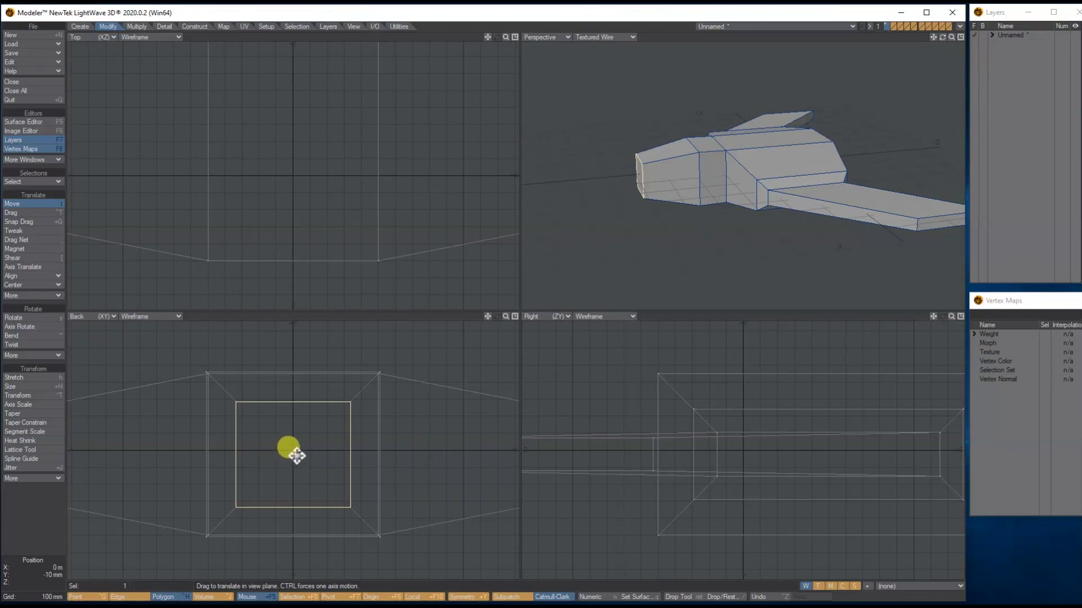
pyautogui.moveTo(297, 456); pyautogui.dragTo(297, 486)
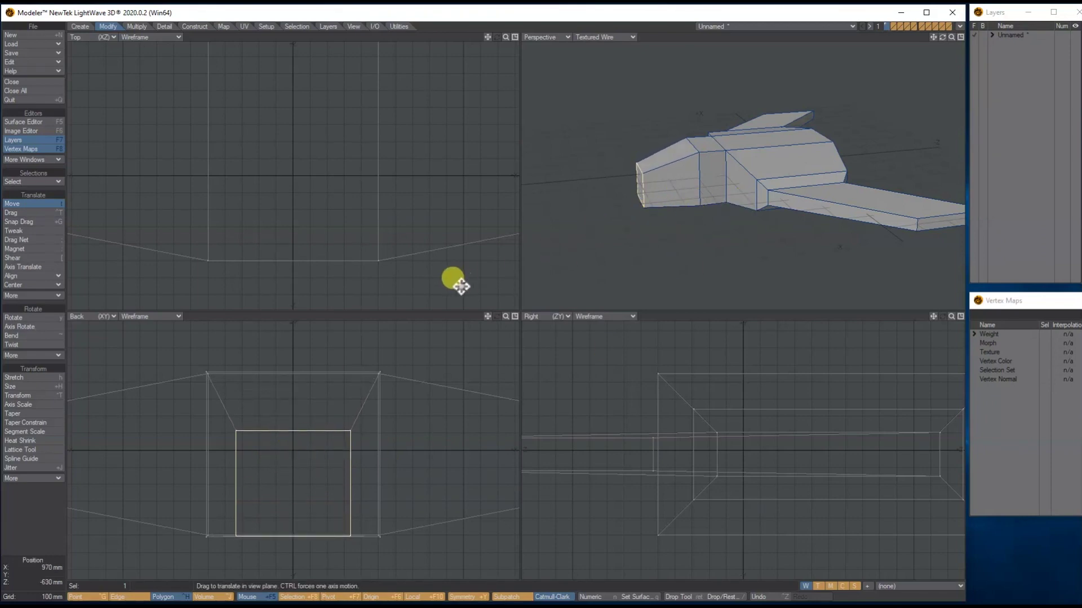
pyautogui.press('space')
pyautogui.press('/')
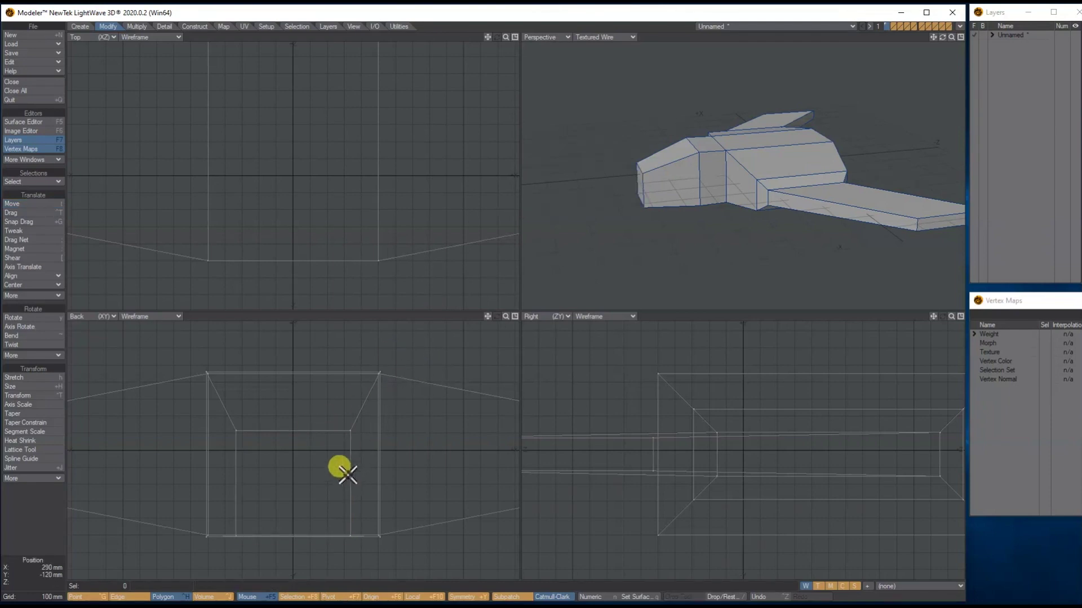
# Select the top edge of the nose's front end, move it down to steepen the nose's slope, and deselect it
pyautogui.click(127, 597)
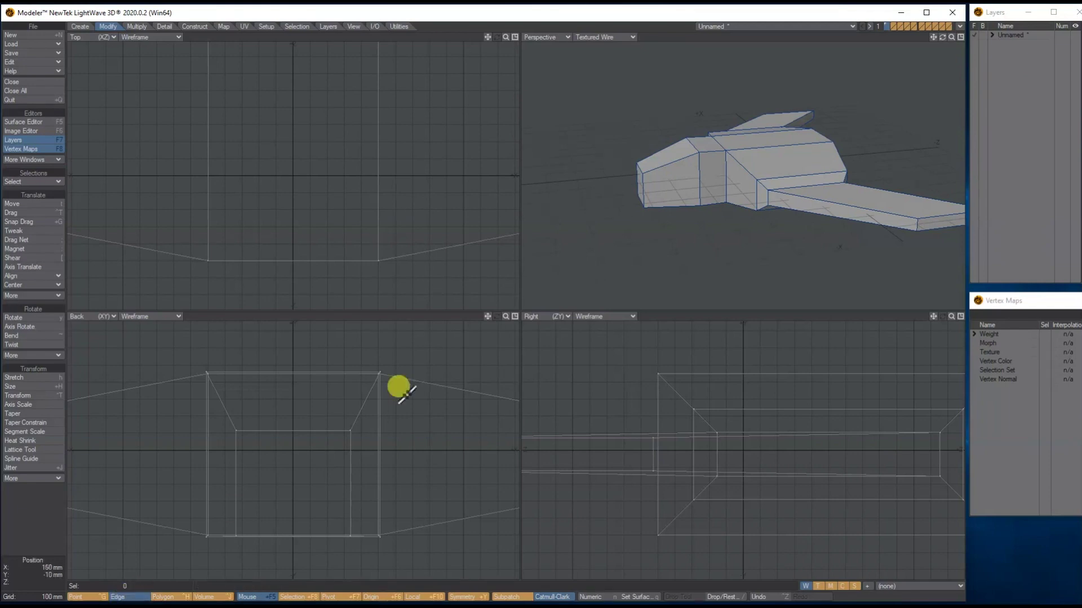
pyautogui.moveTo(942, 41); pyautogui.dragTo(886, 48)
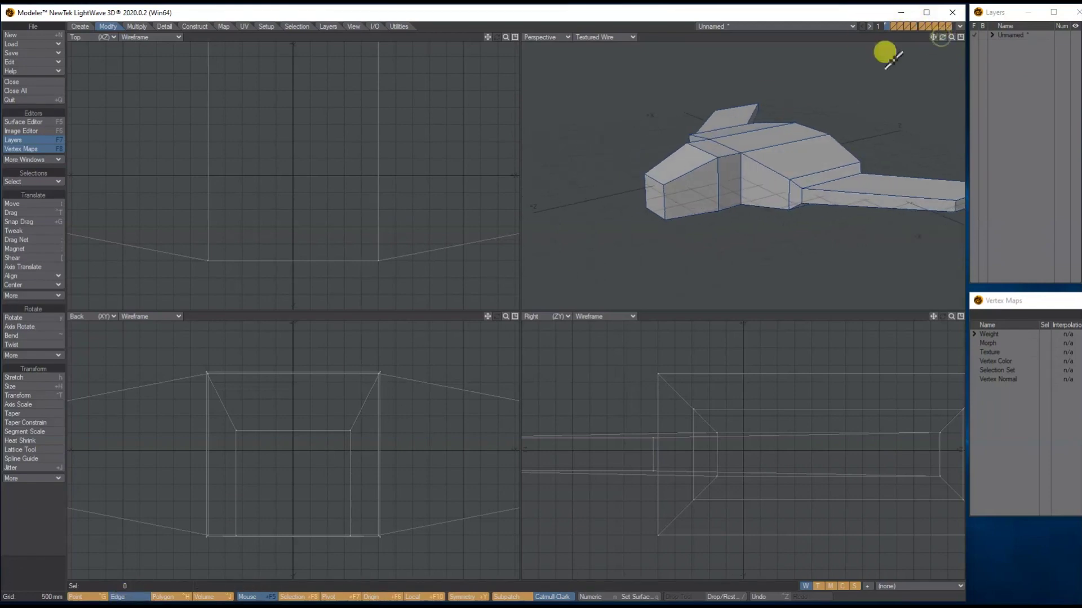
pyautogui.click(654, 178)
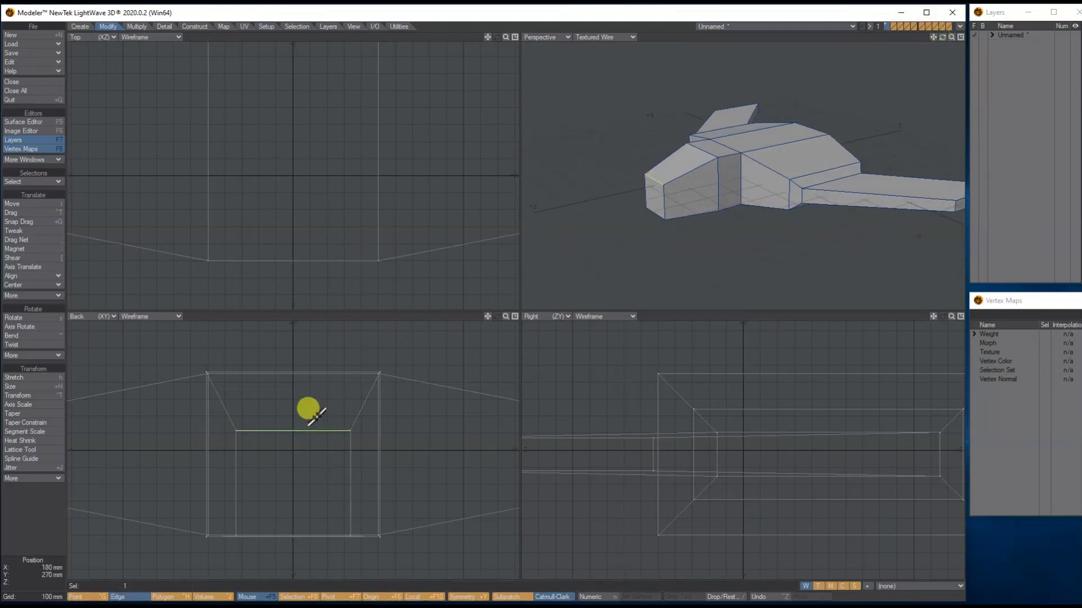
pyautogui.click(54, 204)
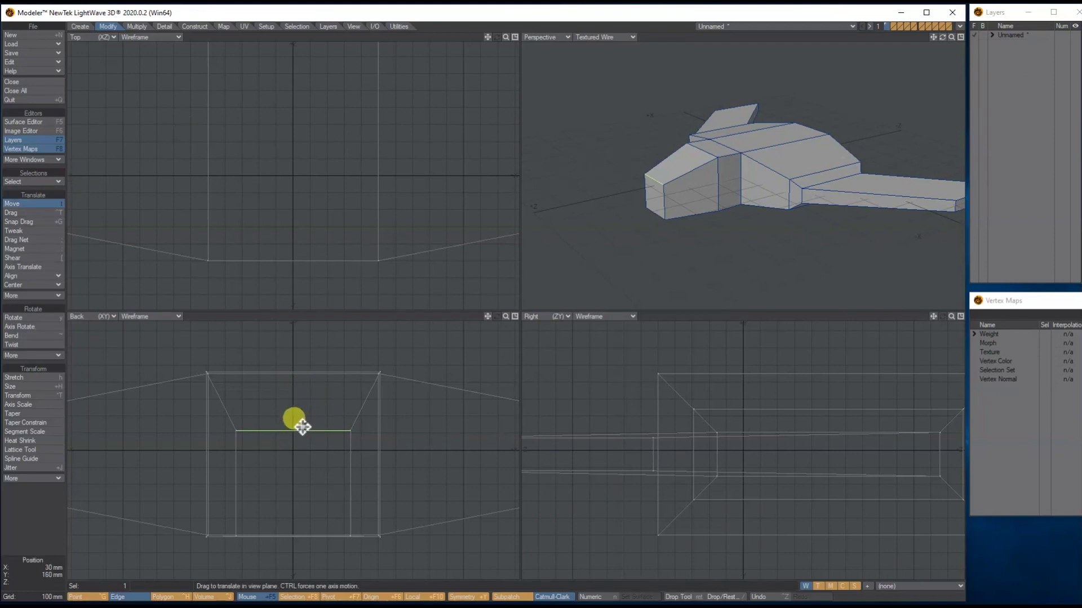
pyautogui.moveTo(302, 425); pyautogui.dragTo(300, 466)
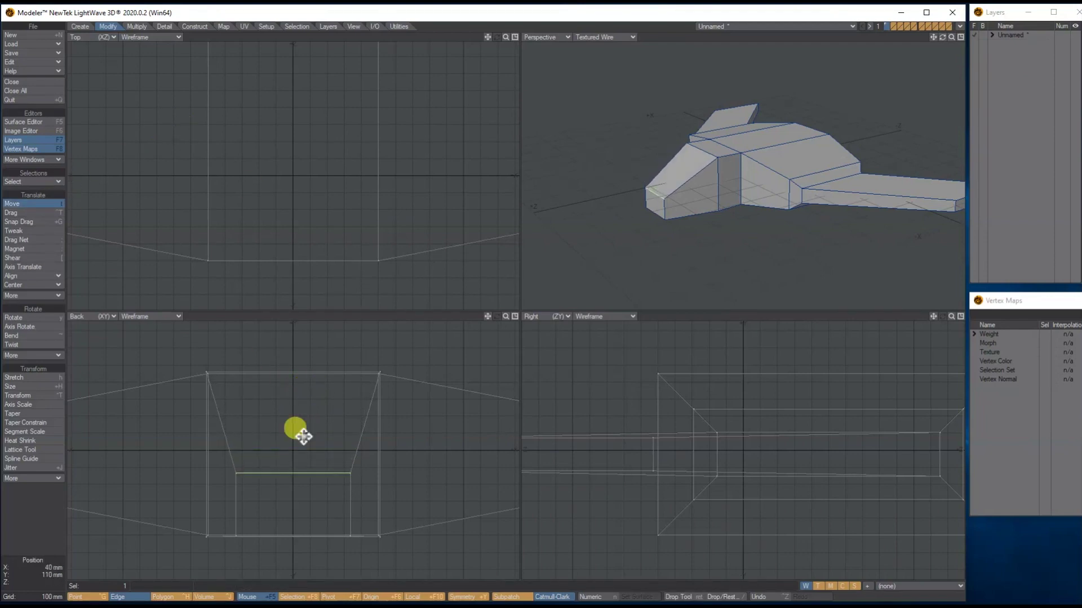
pyautogui.press('space')
pyautogui.press('/')
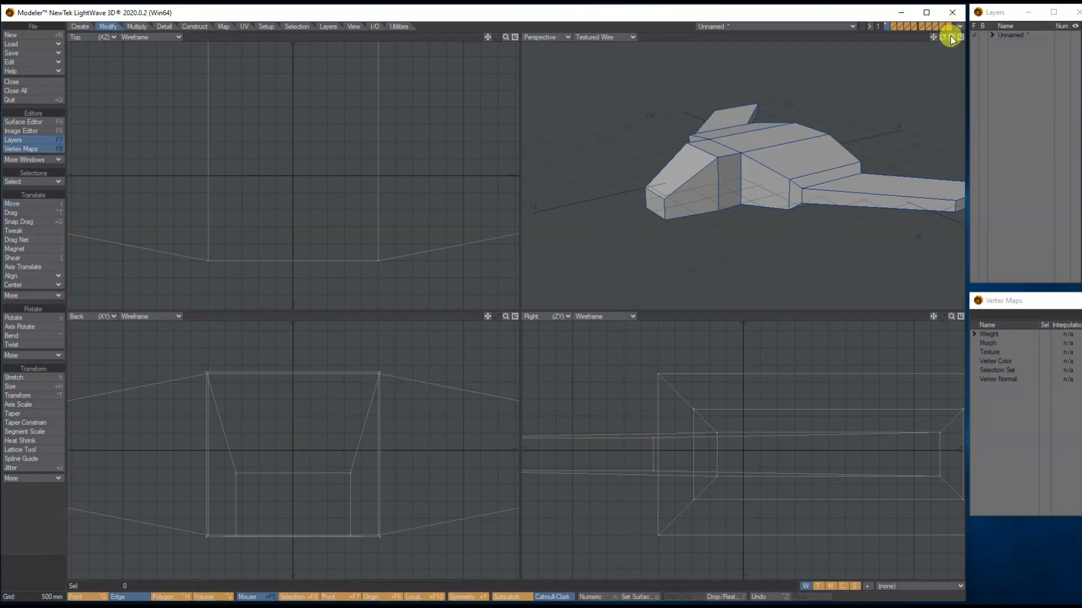
# Cycle through the point, edge and polygon selection modes, ending in Polygon mode
pyautogui.moveTo(943, 38); pyautogui.dragTo(716, 160)
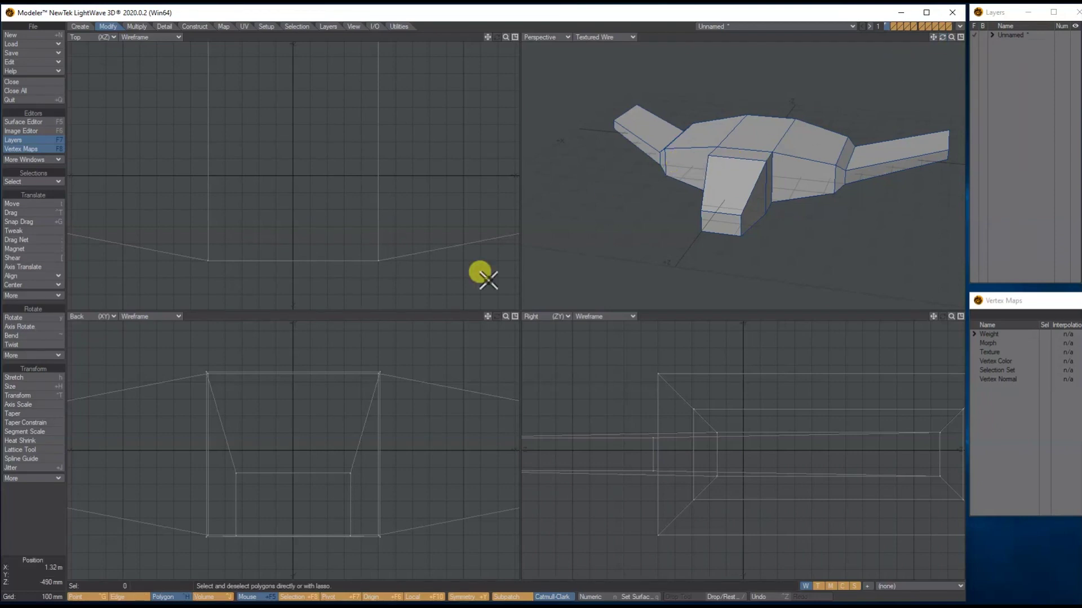
pyautogui.moveTo(162, 602)
pyautogui.press('space')
pyautogui.press('space')
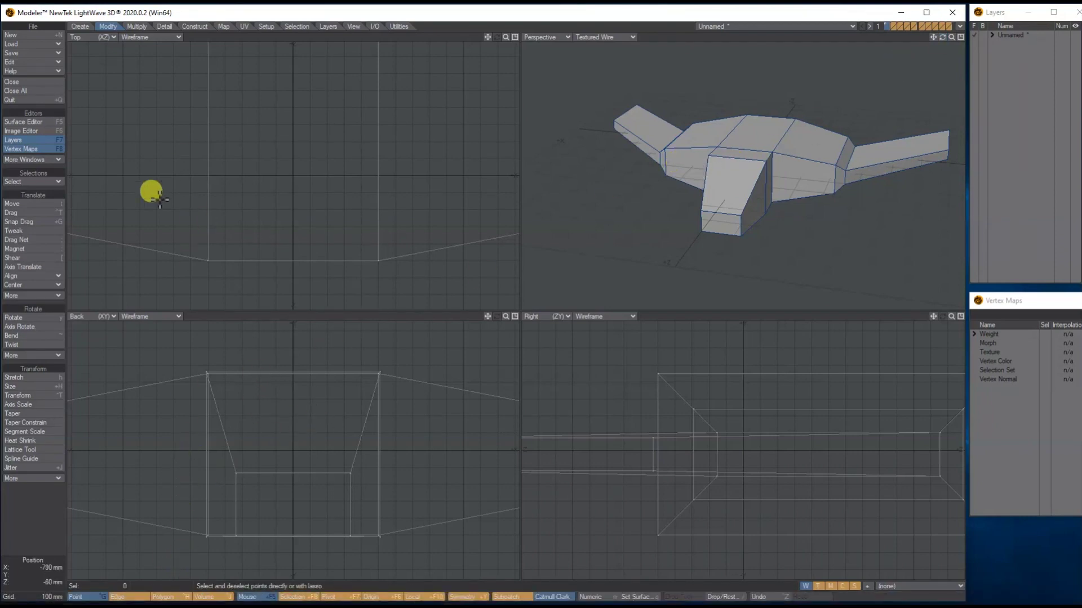
pyautogui.press('space')
pyautogui.press('space')
pyautogui.press('space')
pyautogui.press('space')
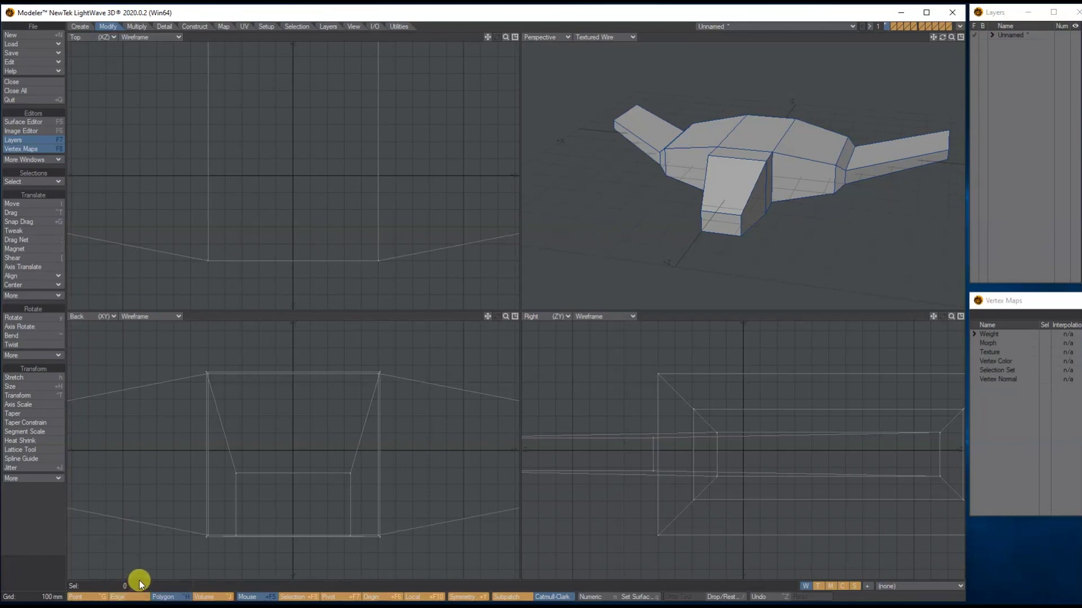
# Select the two front hull polygons on either side of the nose and bevel them with a small inset and no shift
pyautogui.click(684, 161)
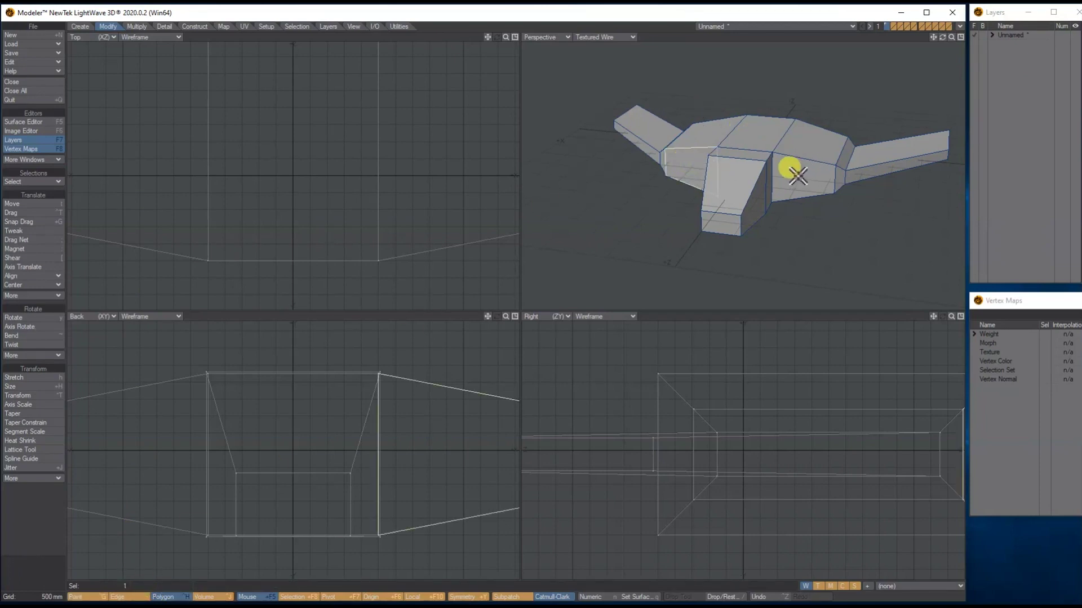
pyautogui.click(797, 177)
pyautogui.moveTo(949, 39); pyautogui.dragTo(68, 111)
pyautogui.click(133, 27)
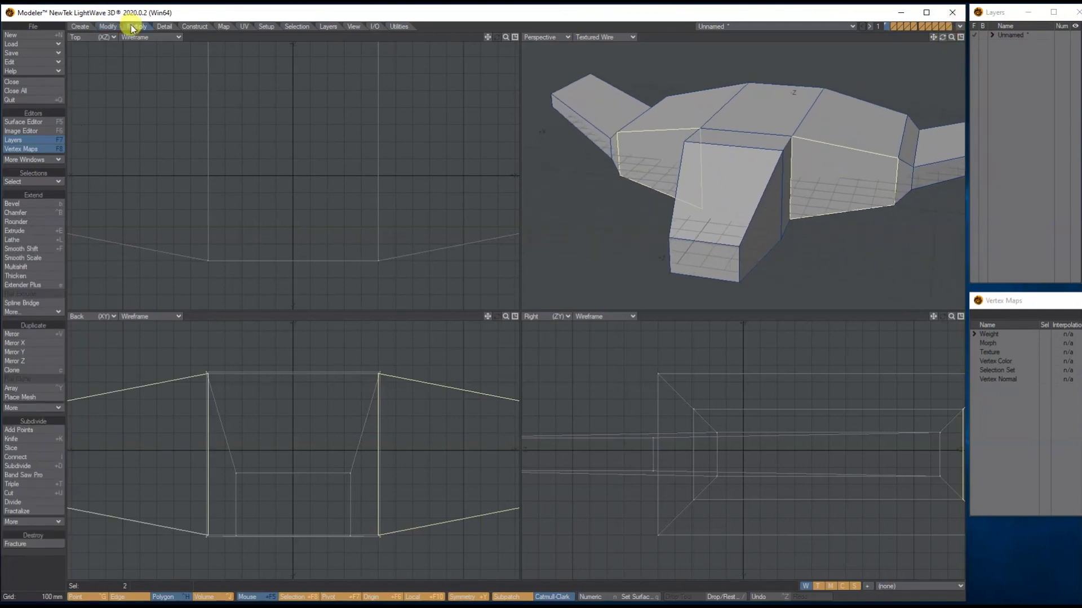
pyautogui.click(40, 203)
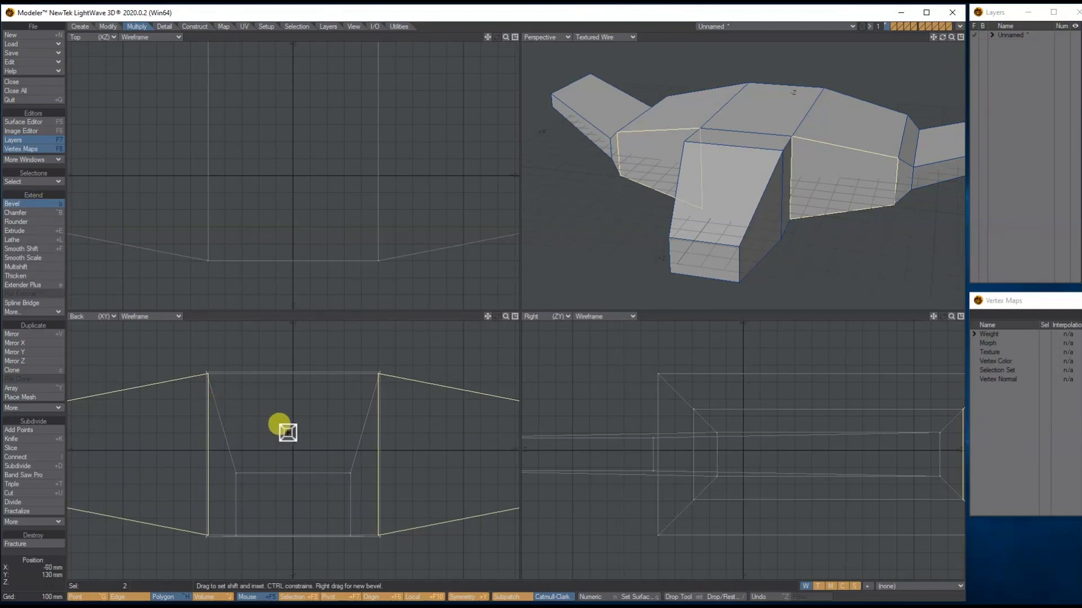
pyautogui.moveTo(295, 432); pyautogui.dragTo(281, 433)
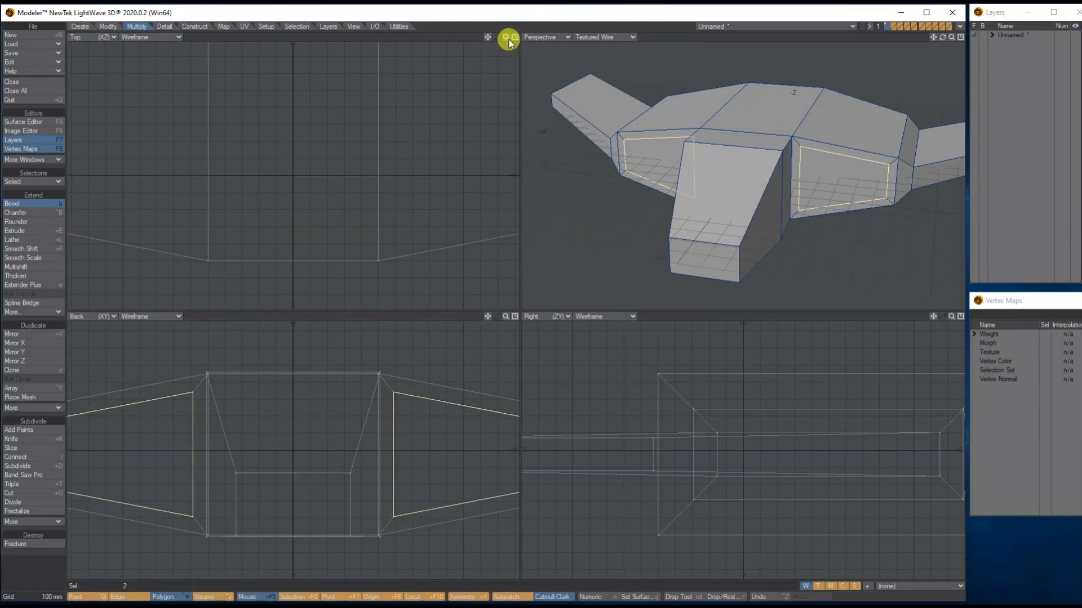
# Bevel the two inset front polygons backward into the hull with a further inset to form intakes, and deselect them
pyautogui.moveTo(507, 36); pyautogui.dragTo(448, 36)
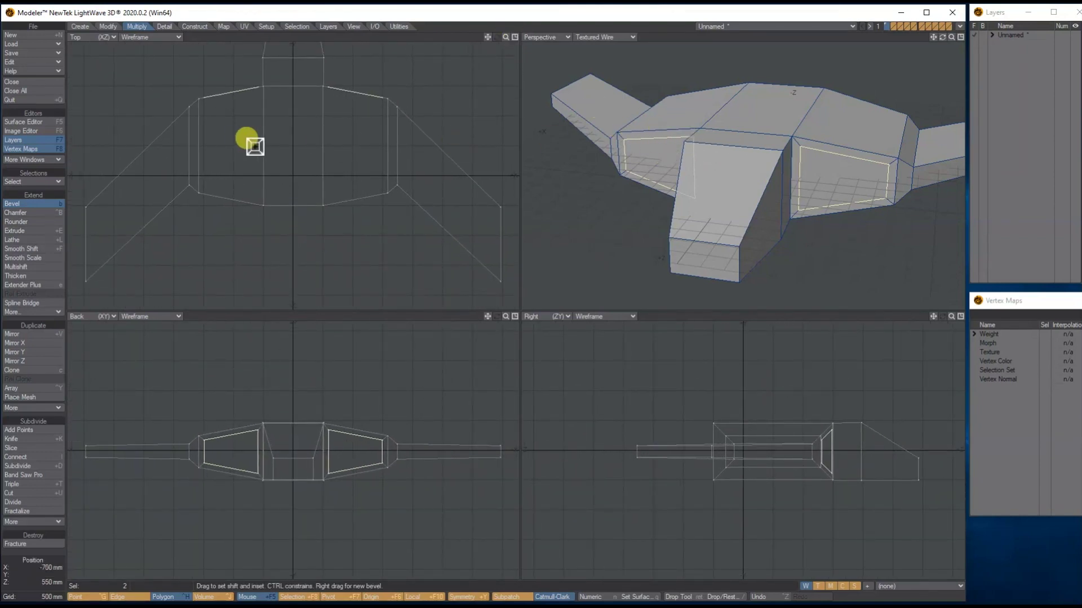
pyautogui.moveTo(248, 142); pyautogui.dragTo(240, 171)
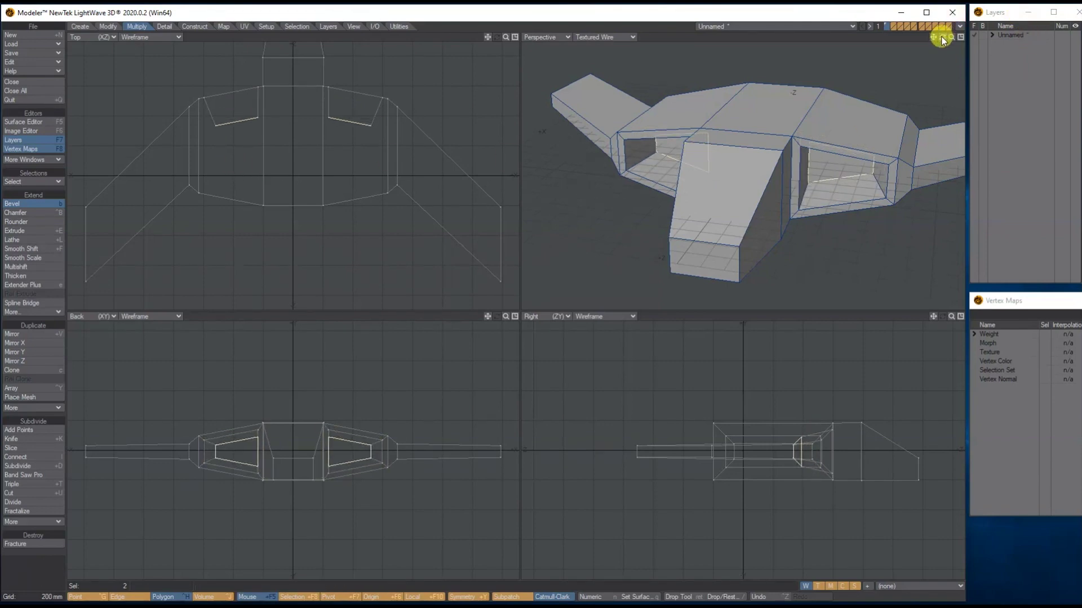
pyautogui.moveTo(942, 38)
pyautogui.mouseDown()
pyautogui.moveTo(885, 39)
pyautogui.moveTo(939, 38)
pyautogui.mouseUp()
pyautogui.press('/')
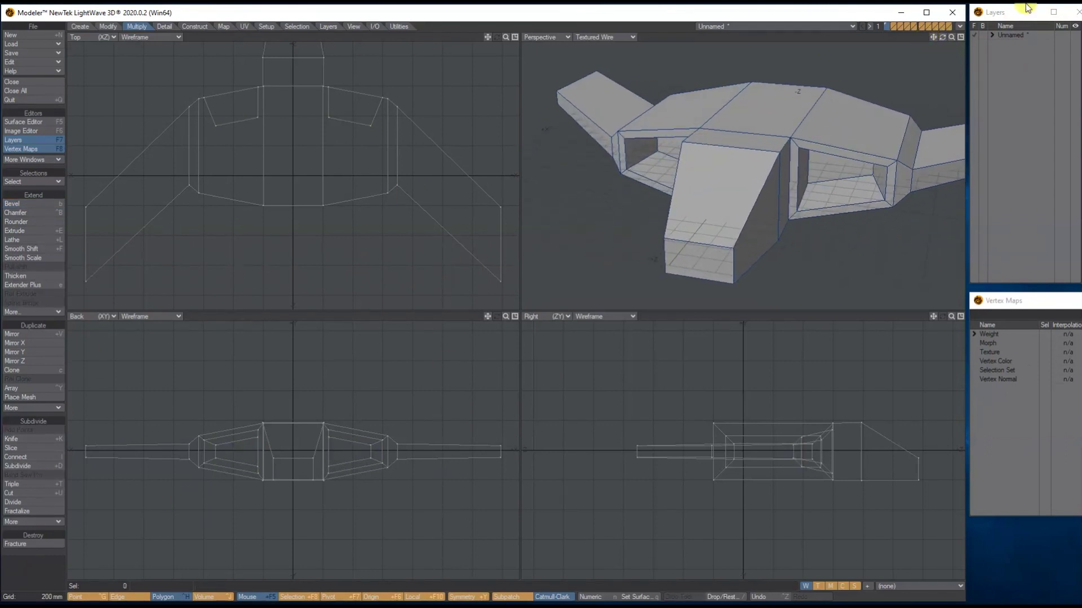
# Select the hull's centre rear polygon and inset it with two successive bevels without shift
pyautogui.moveTo(951, 39); pyautogui.dragTo(929, 41)
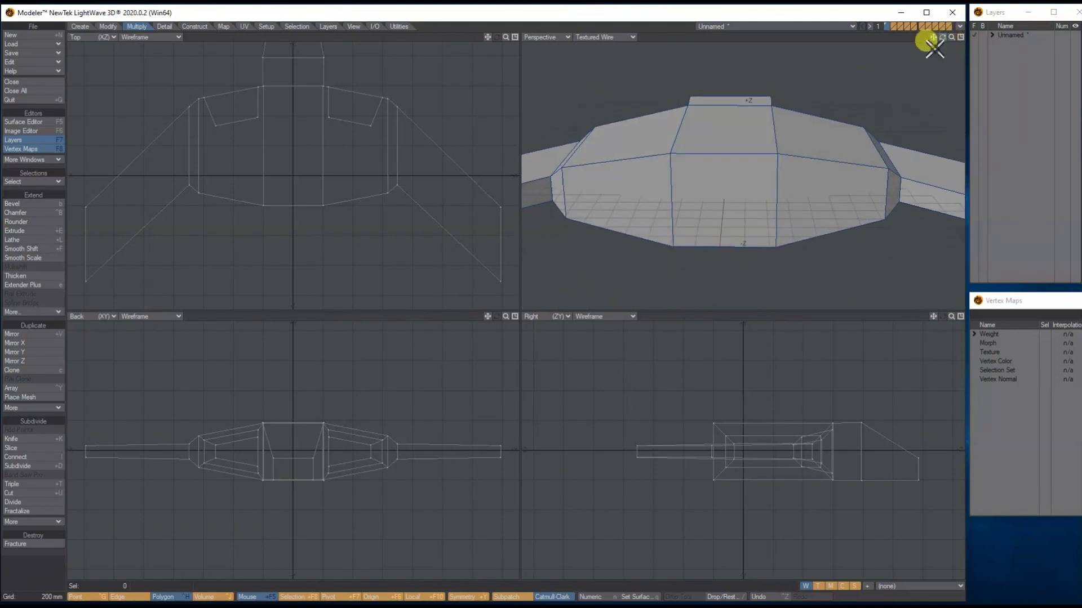
pyautogui.click(720, 182)
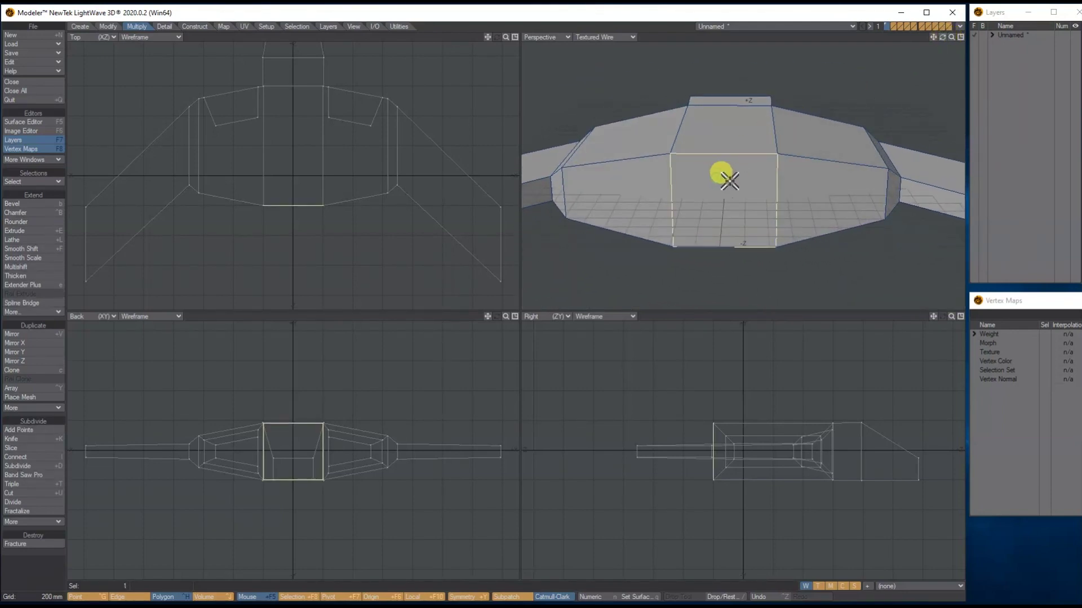
pyautogui.click(41, 205)
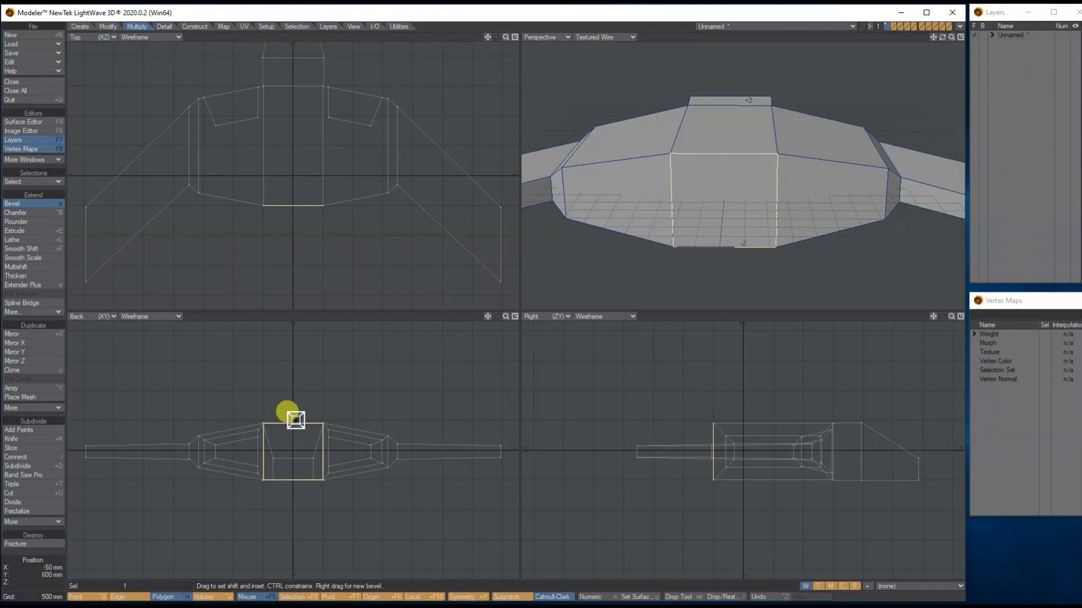
pyautogui.moveTo(301, 429); pyautogui.dragTo(295, 448)
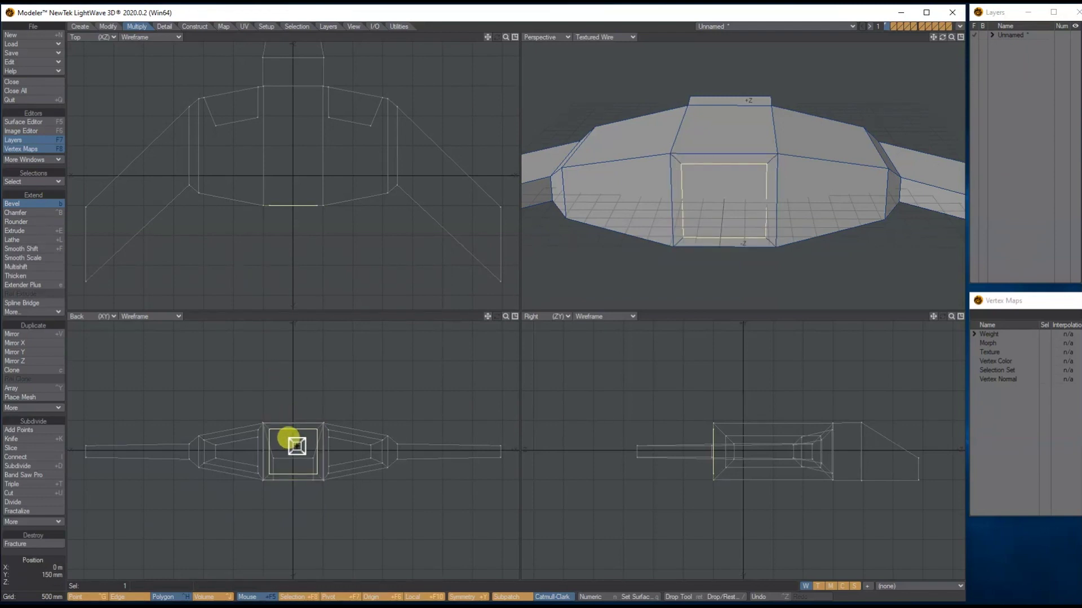
pyautogui.moveTo(297, 446); pyautogui.dragTo(294, 446)
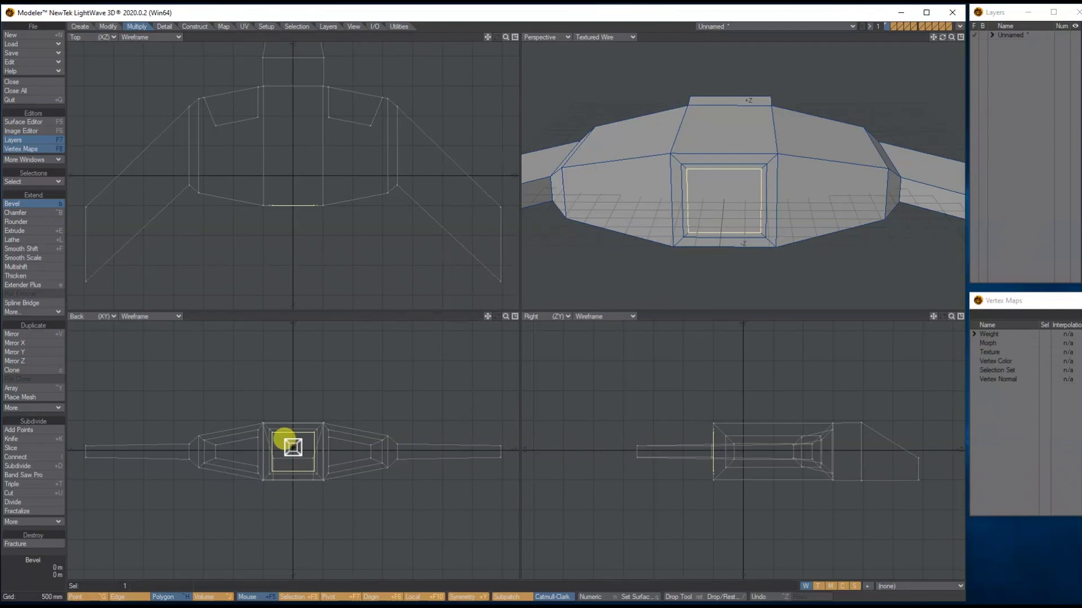
# Bevel the inner rear polygon forward into the hull with an inset to form a tapered exhaust recess, and deselect it
pyautogui.moveTo(293, 446); pyautogui.dragTo(282, 459)
pyautogui.press('space')
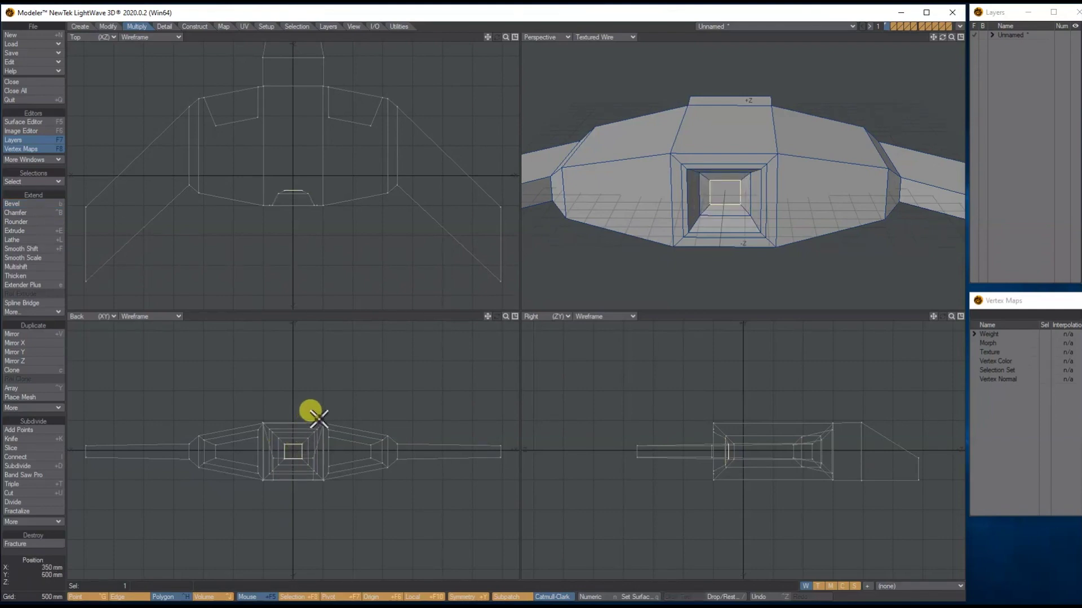
pyautogui.press('/')
# Select the hull's centre top polygon and bevel it with an inset of about 350 mm and no shift
pyautogui.moveTo(942, 37); pyautogui.dragTo(1001, 51)
pyautogui.moveTo(856, 41); pyautogui.dragTo(840, 41)
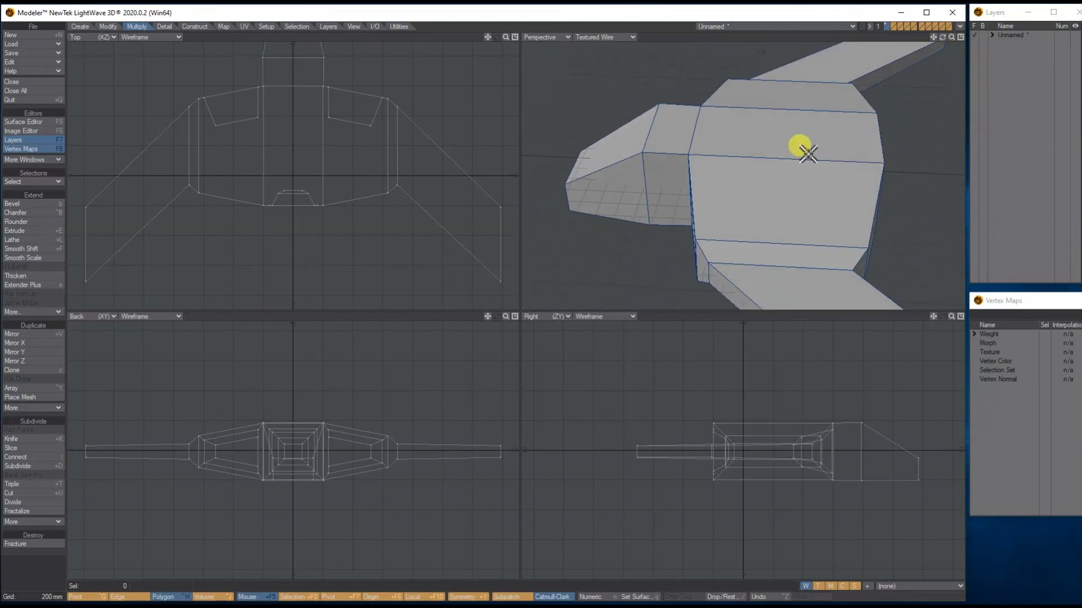
pyautogui.click(781, 129)
pyautogui.moveTo(955, 41)
pyautogui.mouseDown()
pyautogui.moveTo(941, 41)
pyautogui.moveTo(980, 23)
pyautogui.moveTo(1012, 28)
pyautogui.moveTo(953, 38)
pyautogui.mouseUp()
pyautogui.click(35, 203)
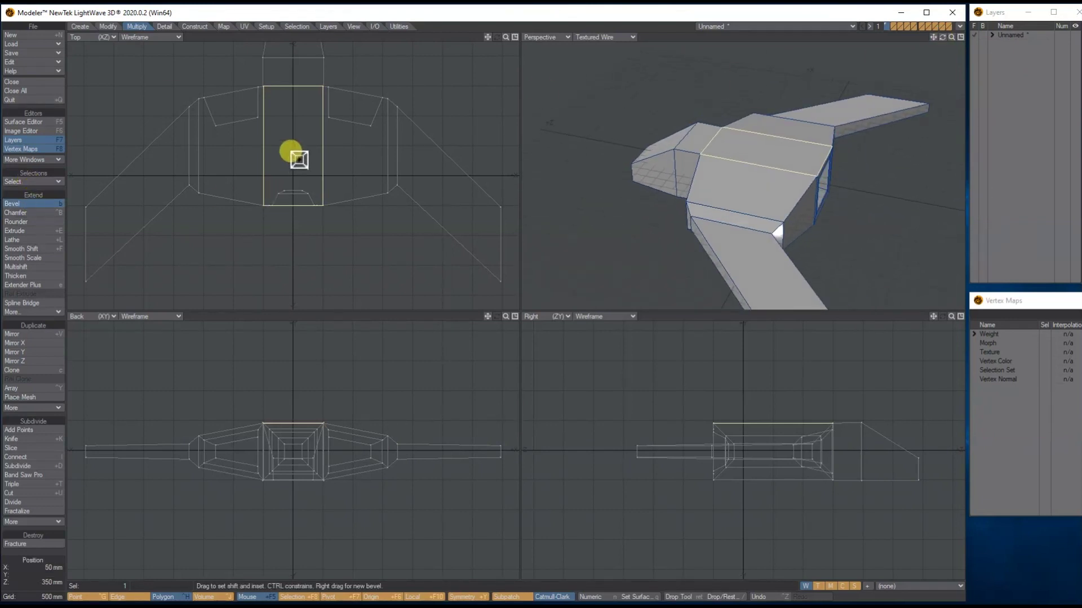
pyautogui.moveTo(298, 155); pyautogui.dragTo(276, 157)
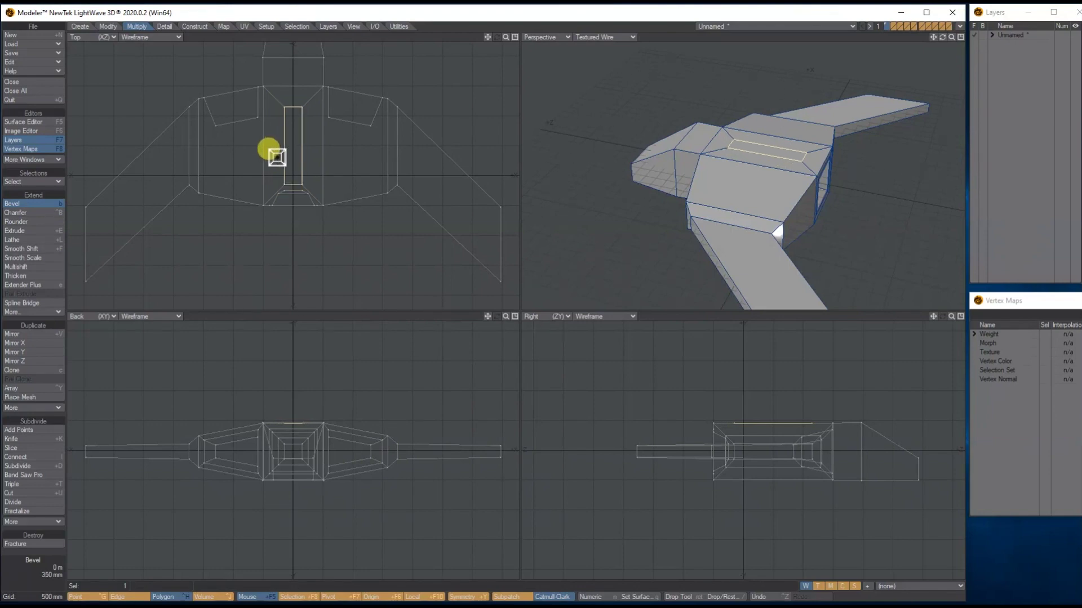
pyautogui.moveTo(276, 157); pyautogui.dragTo(276, 157)
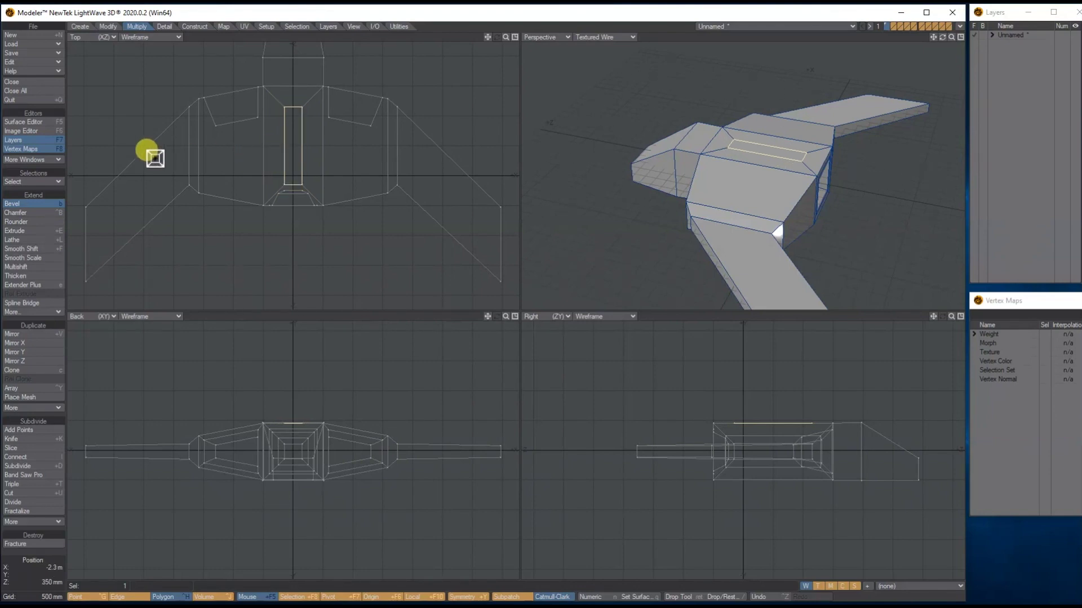
# Move the inset top polygon backward along negative Z, close to the hull's rear edge
pyautogui.click(108, 26)
pyautogui.click(36, 204)
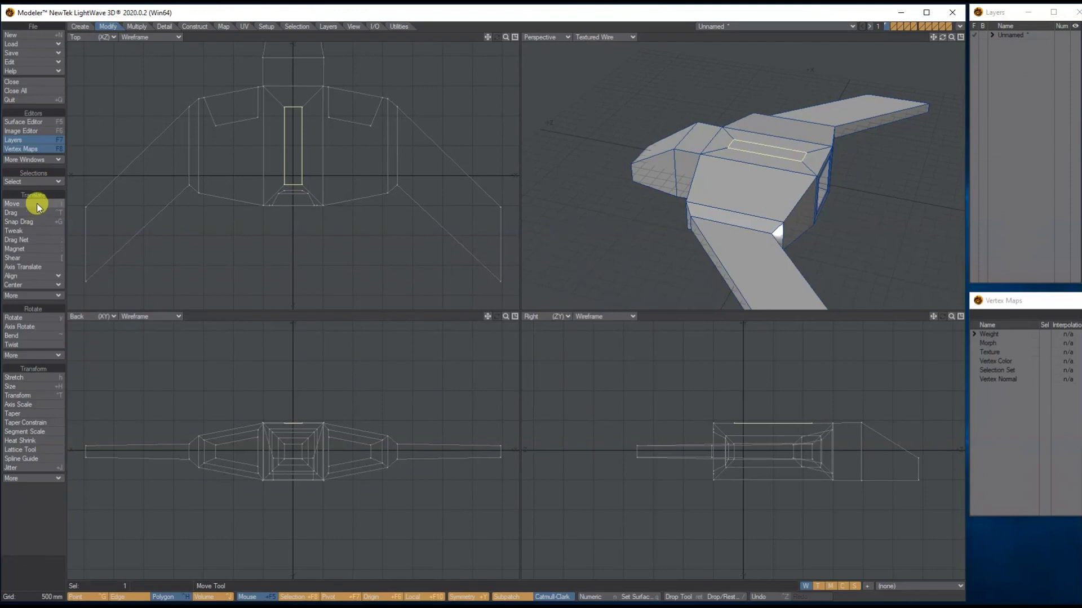
pyautogui.moveTo(505, 38); pyautogui.dragTo(490, 41)
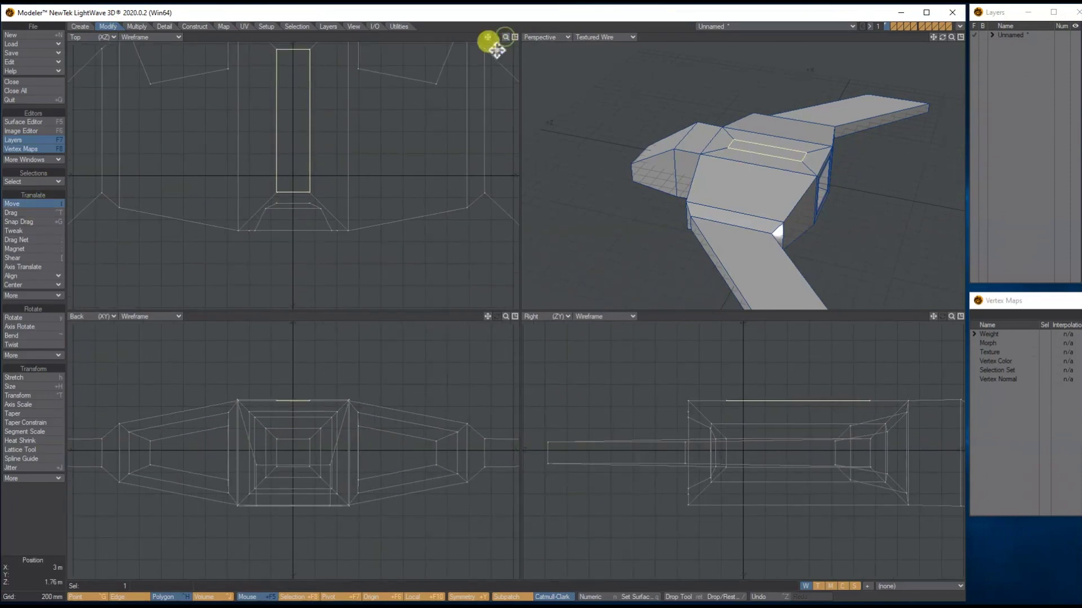
pyautogui.moveTo(303, 148); pyautogui.dragTo(303, 156)
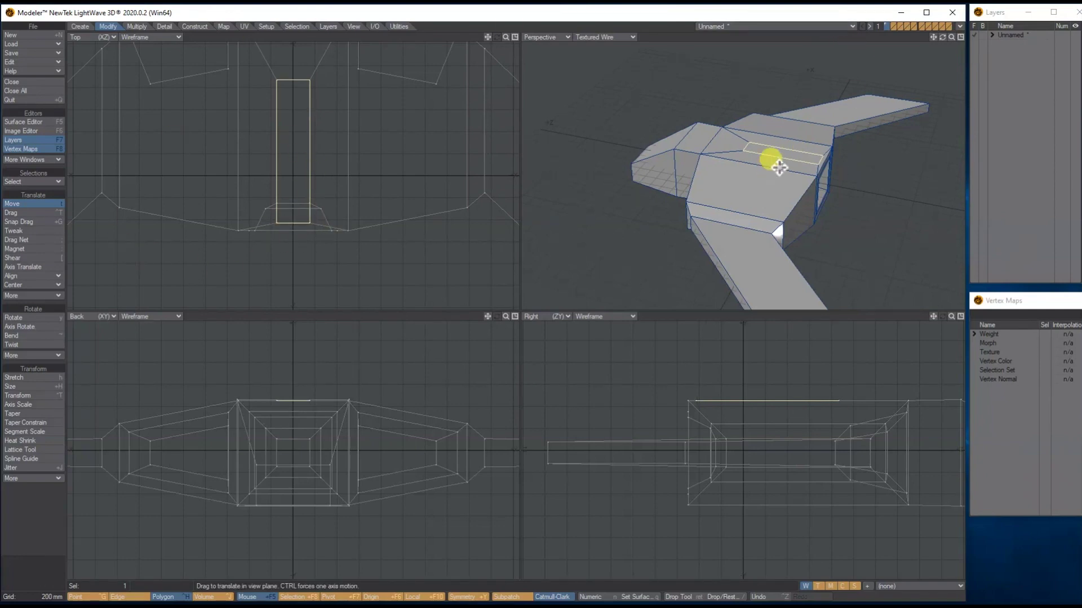
# Multishift the narrow top polygon straight up from the hull with a slight inset to form a tall, tapered tail fin
pyautogui.click(137, 27)
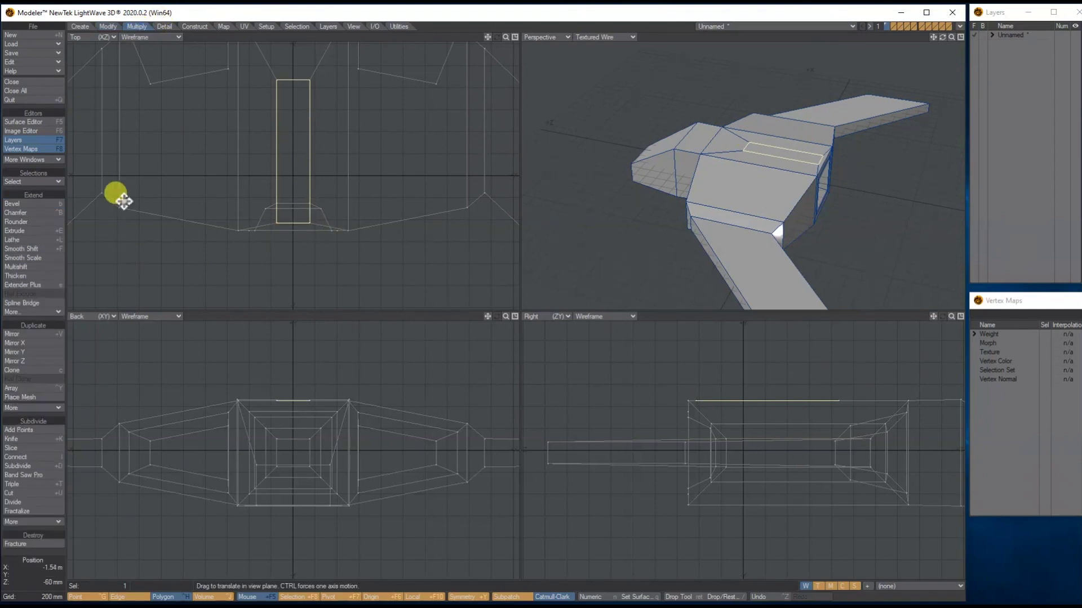
pyautogui.click(42, 267)
pyautogui.moveTo(300, 376); pyautogui.dragTo(473, 317)
pyautogui.moveTo(940, 37); pyautogui.dragTo(937, 34)
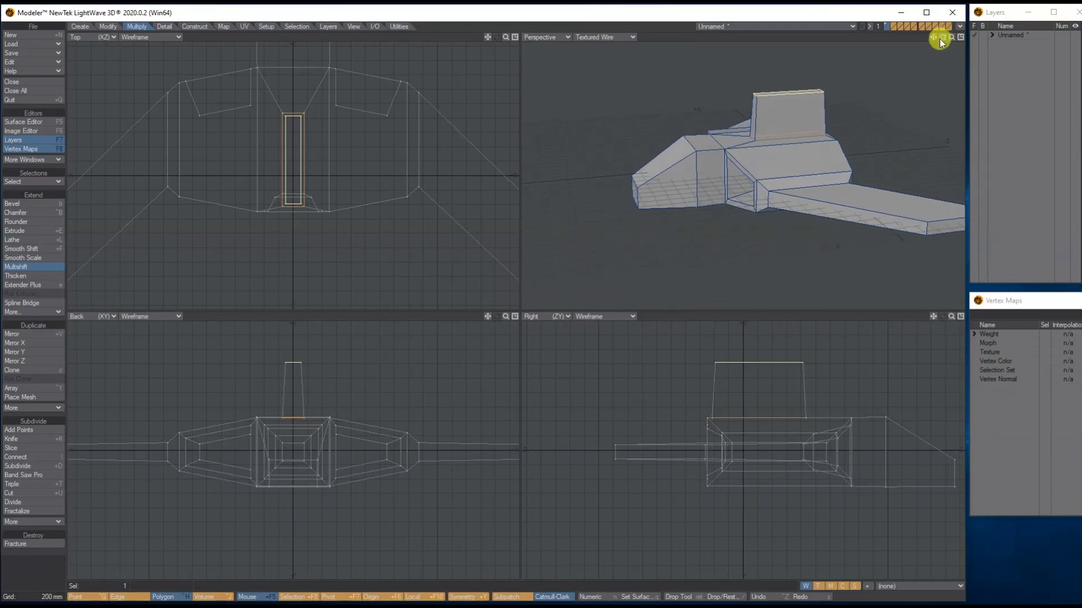
pyautogui.moveTo(290, 381); pyautogui.dragTo(287, 359)
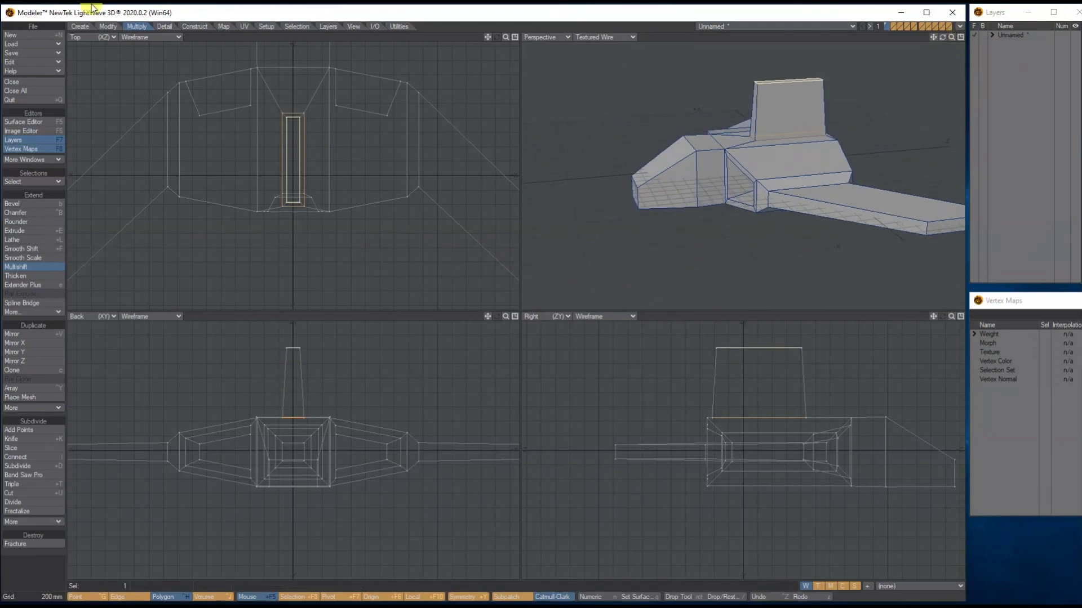
# Move the fin's top polygon backward about 1.5 m along negative Z to sweep the fin, and deselect it
pyautogui.click(108, 26)
pyautogui.click(33, 204)
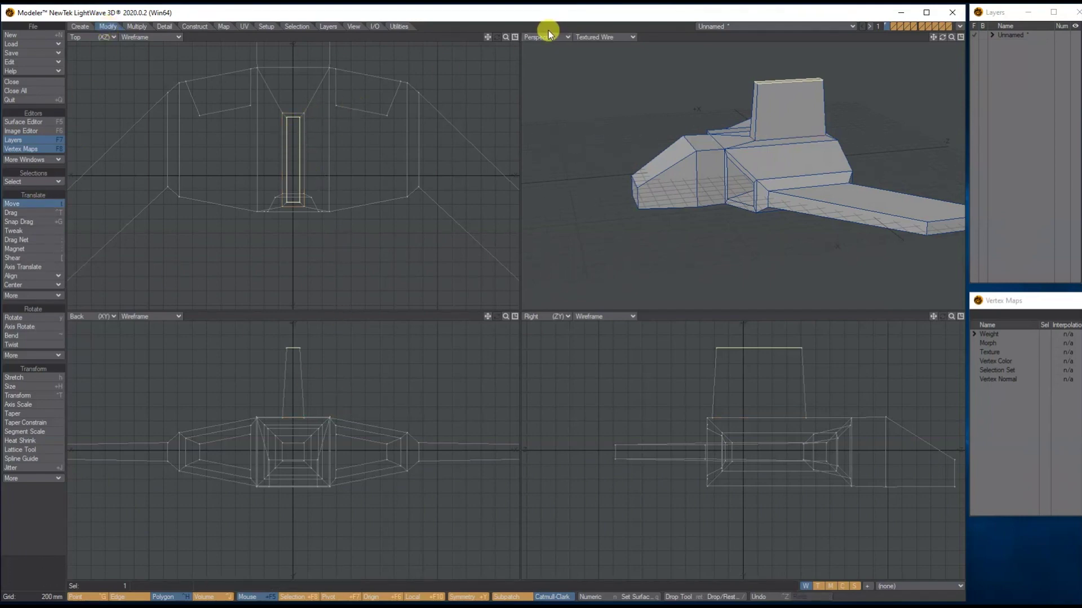
pyautogui.moveTo(505, 37); pyautogui.dragTo(476, 37)
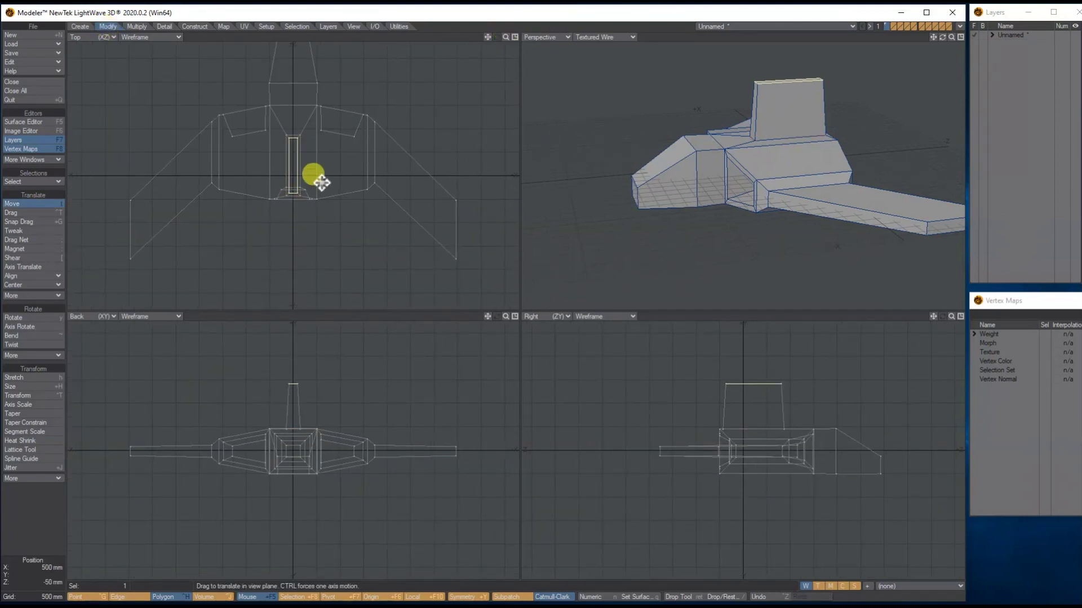
pyautogui.moveTo(289, 154); pyautogui.dragTo(293, 227)
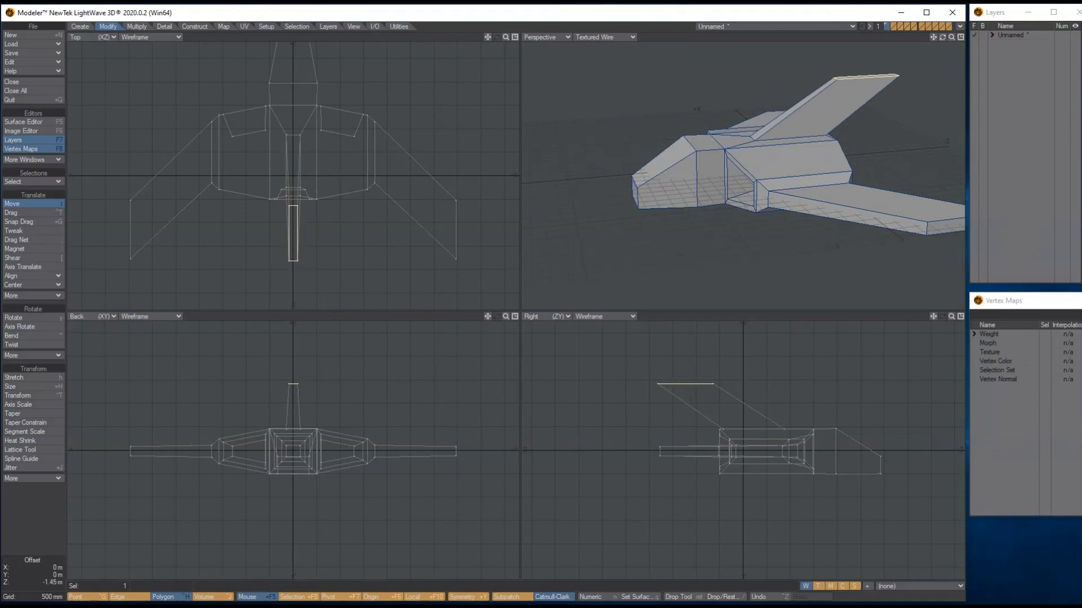
pyautogui.press('Return')
pyautogui.press('/')
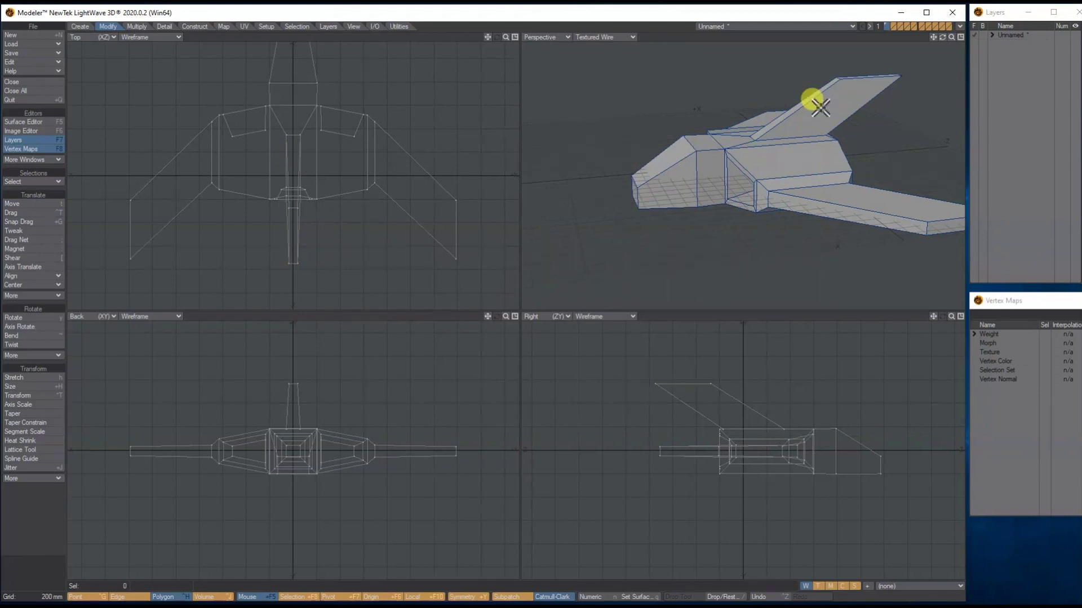
# Preview the ship smoothed with the Subpatch subdivision type, and return it to the faceted mesh
pyautogui.moveTo(943, 37); pyautogui.dragTo(835, 45)
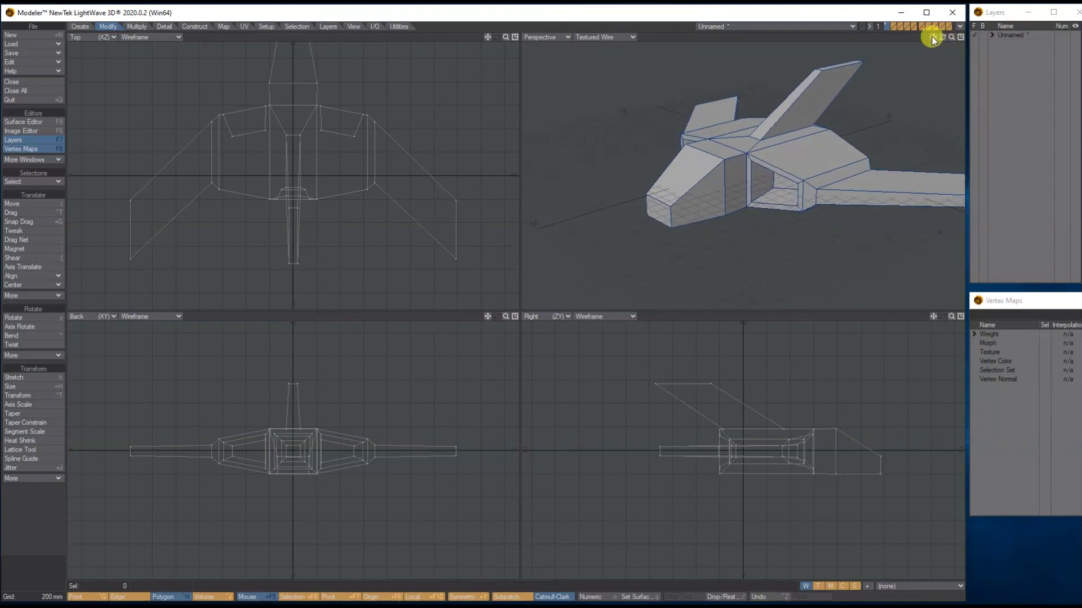
pyautogui.moveTo(934, 37); pyautogui.dragTo(861, 37)
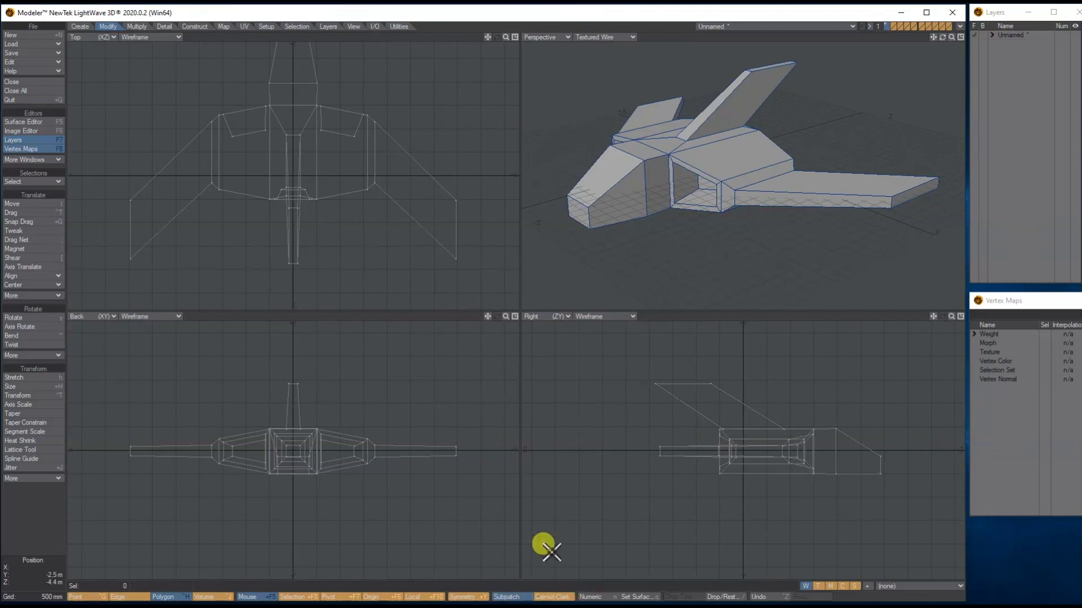
pyautogui.press('Tab')
pyautogui.moveTo(942, 37); pyautogui.dragTo(1077, 37)
pyautogui.moveTo(942, 38)
pyautogui.mouseDown()
pyautogui.moveTo(1032, 37)
pyautogui.moveTo(944, 41)
pyautogui.mouseUp()
pyautogui.press('Tab')
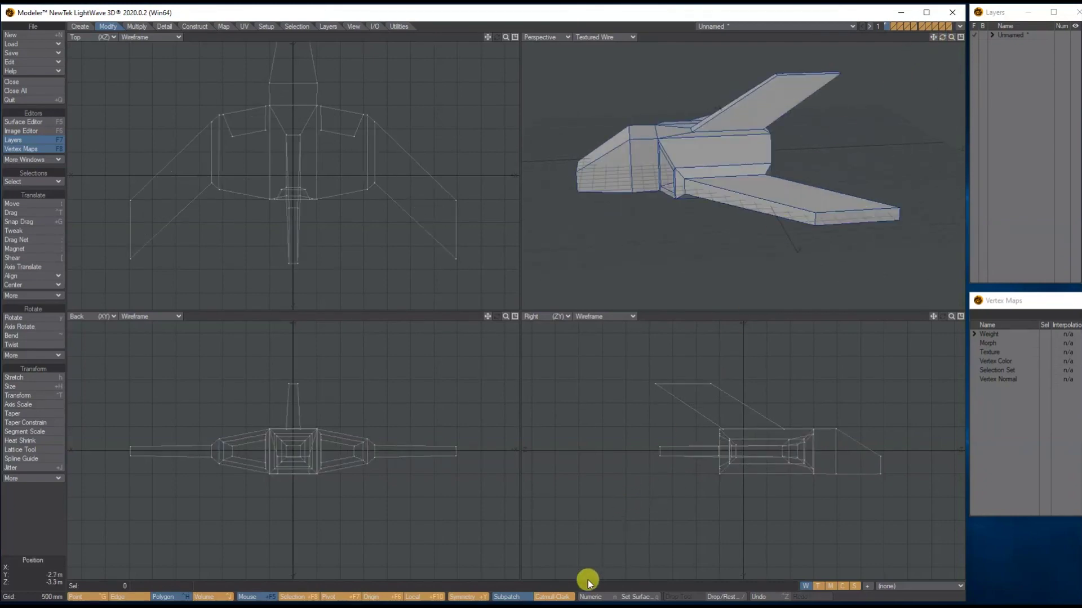
# Set the subdivision type to Catmull-Clark and convert the whole ship to smooth subdivision surfaces
pyautogui.click(555, 598)
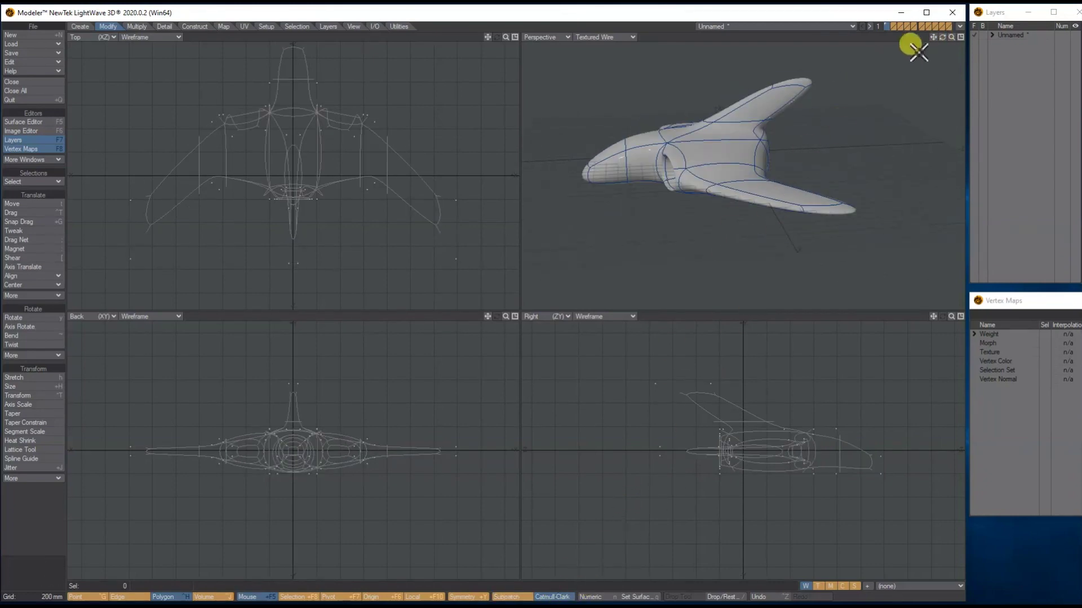
pyautogui.moveTo(943, 39); pyautogui.dragTo(916, 43)
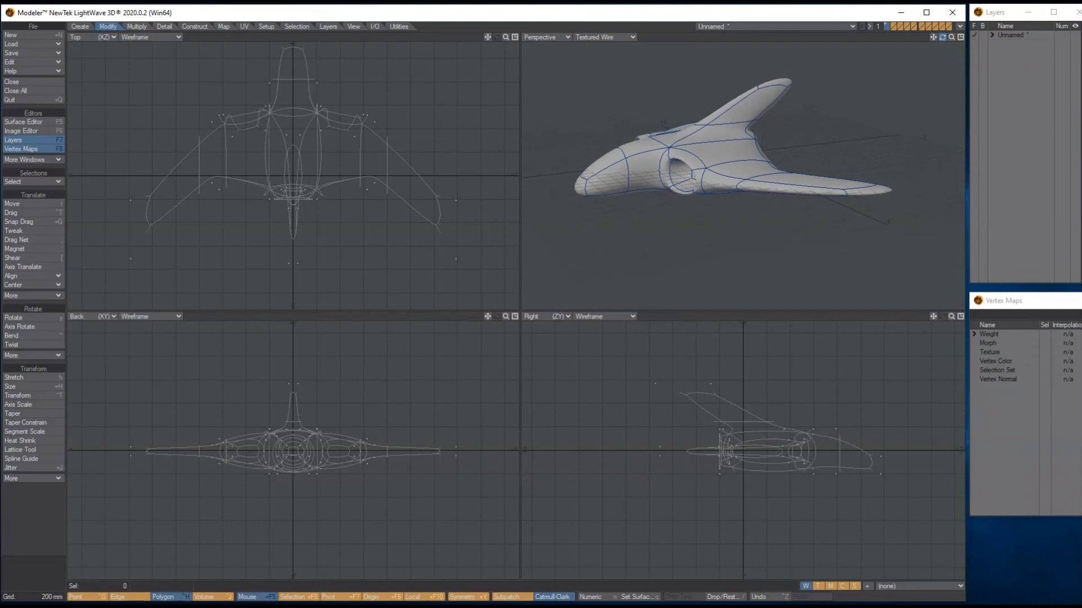
pyautogui.moveTo(934, 37); pyautogui.dragTo(965, 37)
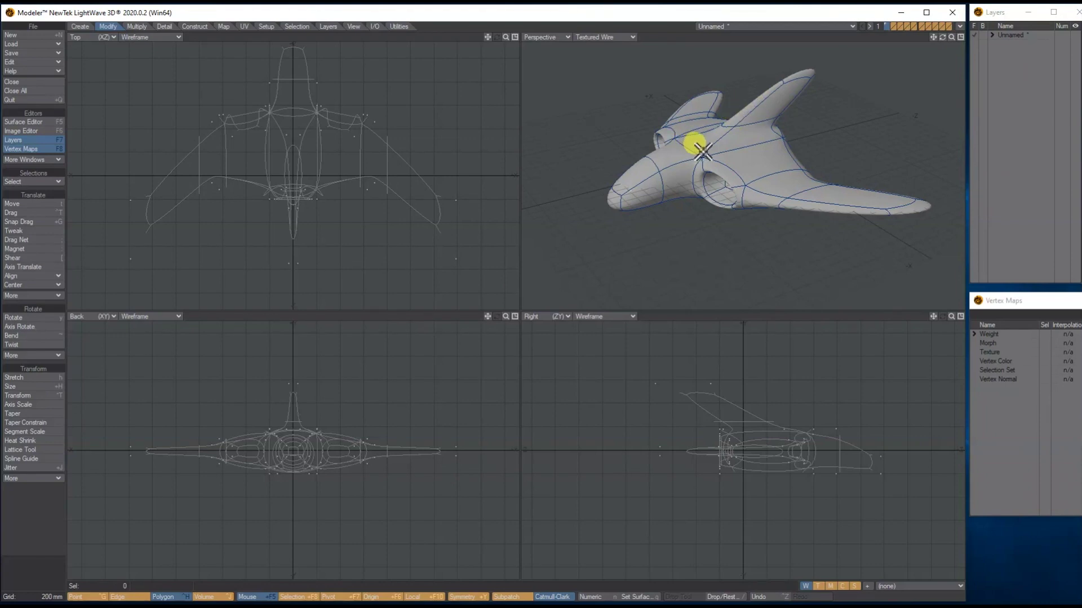
# Compare the faceted cage with the Catmull-Clark smoothed ship, and inspect the smoothed nose, intakes, wings and fin
pyautogui.press('Tab')
pyautogui.press('Tab')
pyautogui.press('Tab')
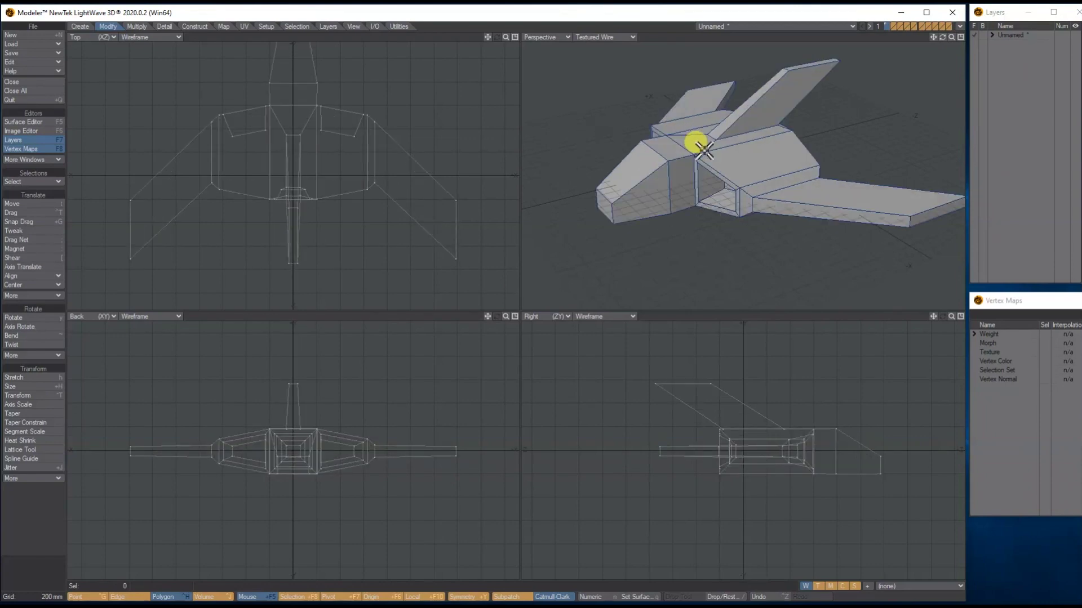
pyautogui.press('Tab')
pyautogui.press('Tab')
pyautogui.press('Tab')
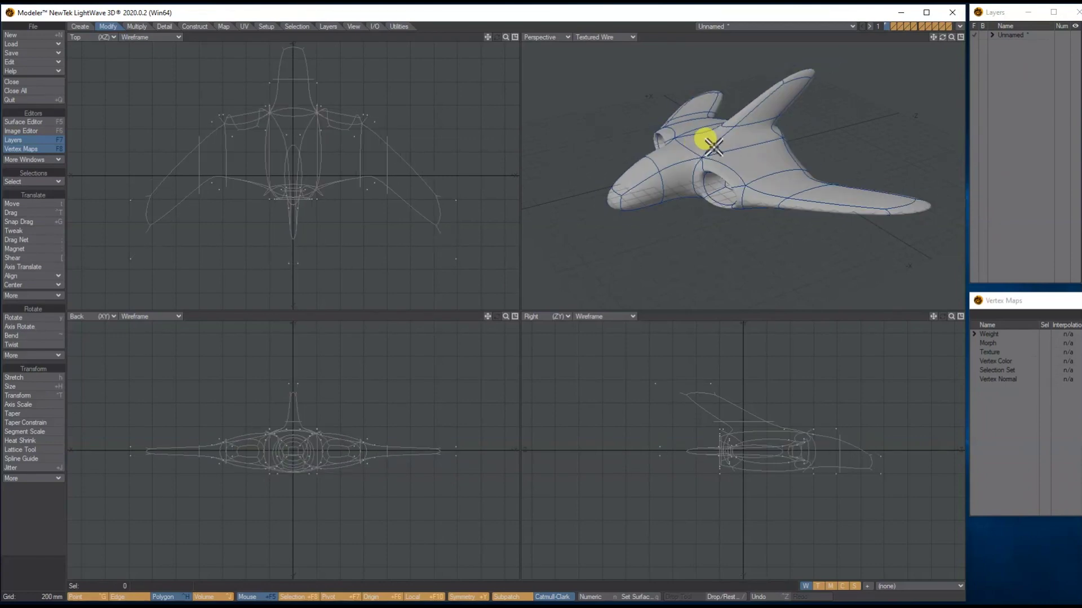
pyautogui.moveTo(942, 37); pyautogui.dragTo(755, 56)
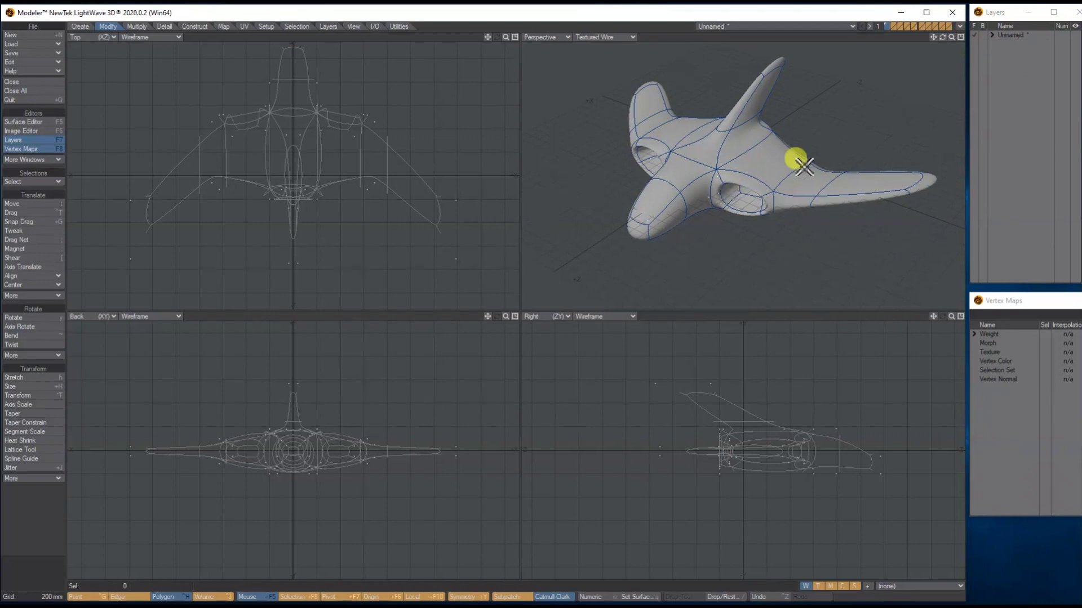
pyautogui.moveTo(934, 37); pyautogui.dragTo(938, 52)
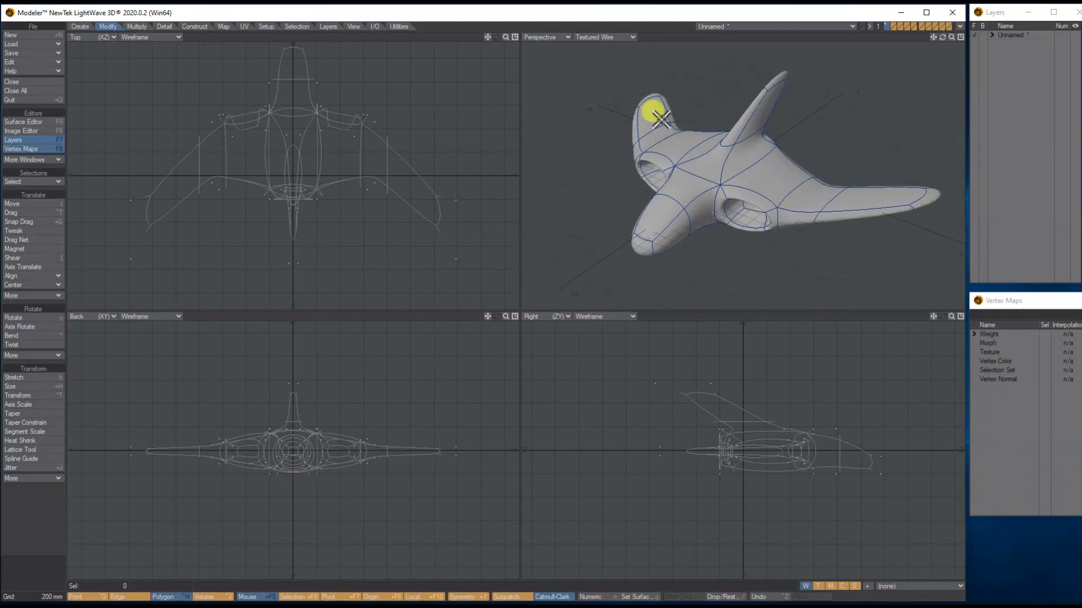
# Freeze the subdivided ship into dense polygons, and undo the freeze
pyautogui.click(195, 26)
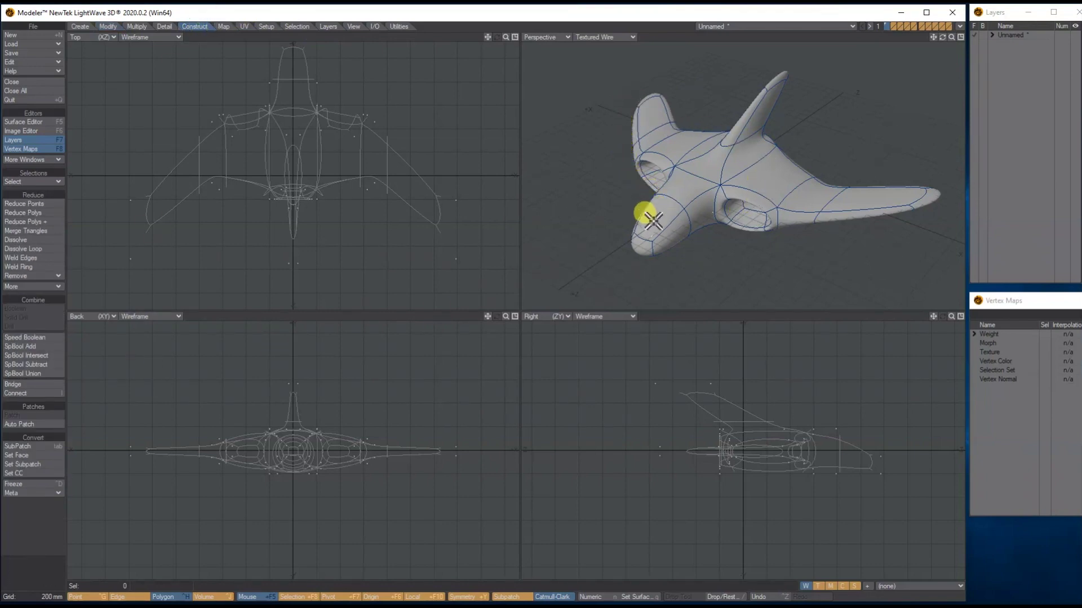
pyautogui.click(31, 487)
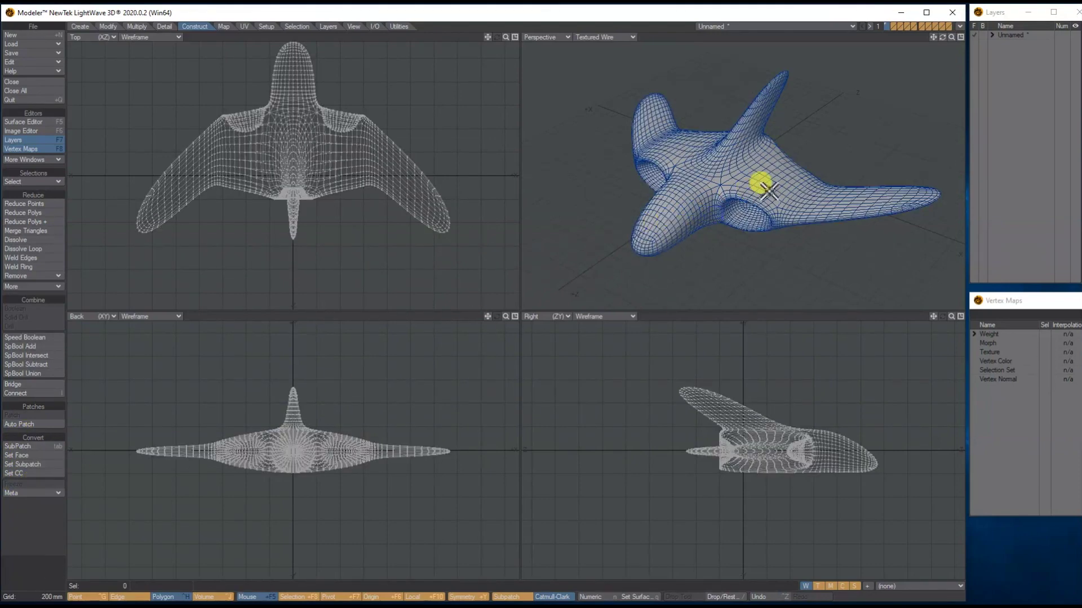
pyautogui.moveTo(942, 38)
pyautogui.mouseDown()
pyautogui.moveTo(890, 51)
pyautogui.moveTo(783, 33)
pyautogui.moveTo(868, 54)
pyautogui.moveTo(961, 47)
pyautogui.moveTo(944, 38)
pyautogui.mouseUp()
pyautogui.hotkey('ctrl', 'z')
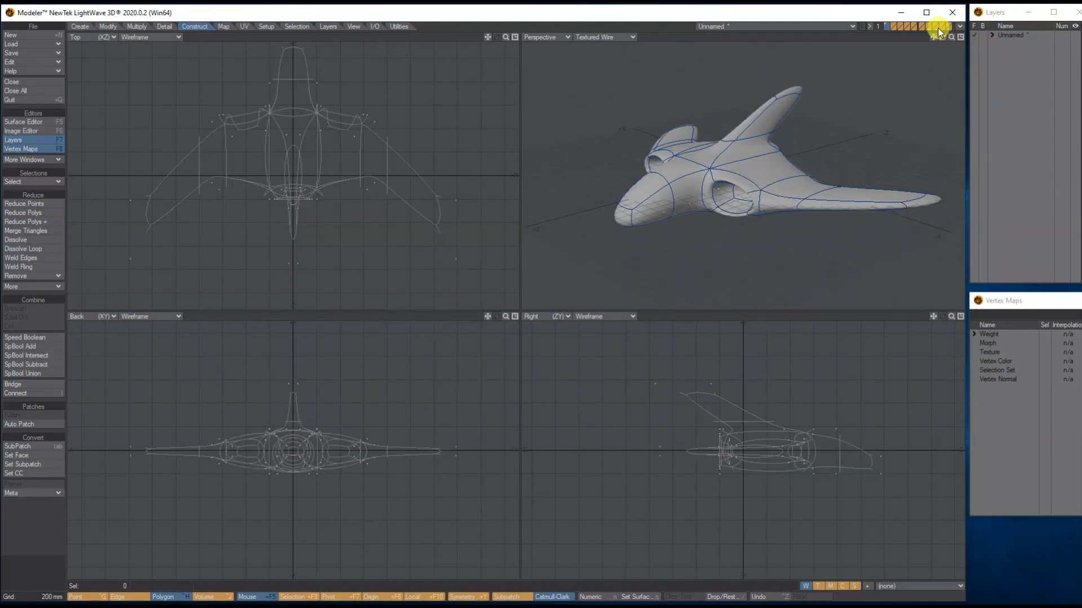
# Save the ship object as eee in the Sci-fi scene's Objects folder
pyautogui.hotkey('shift', 's')
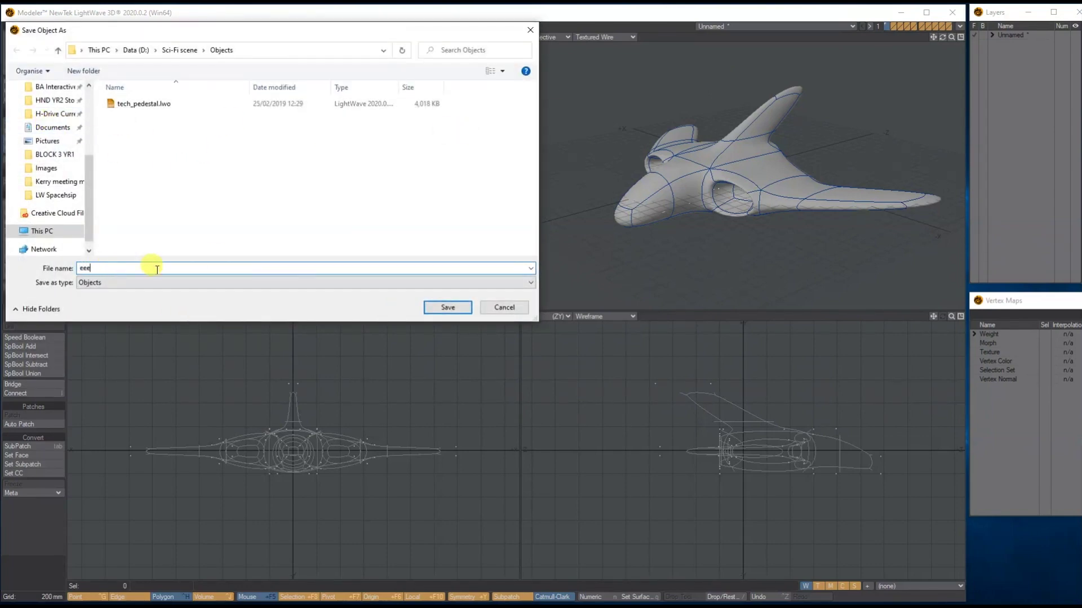
pyautogui.write('eee')
pyautogui.click(448, 307)
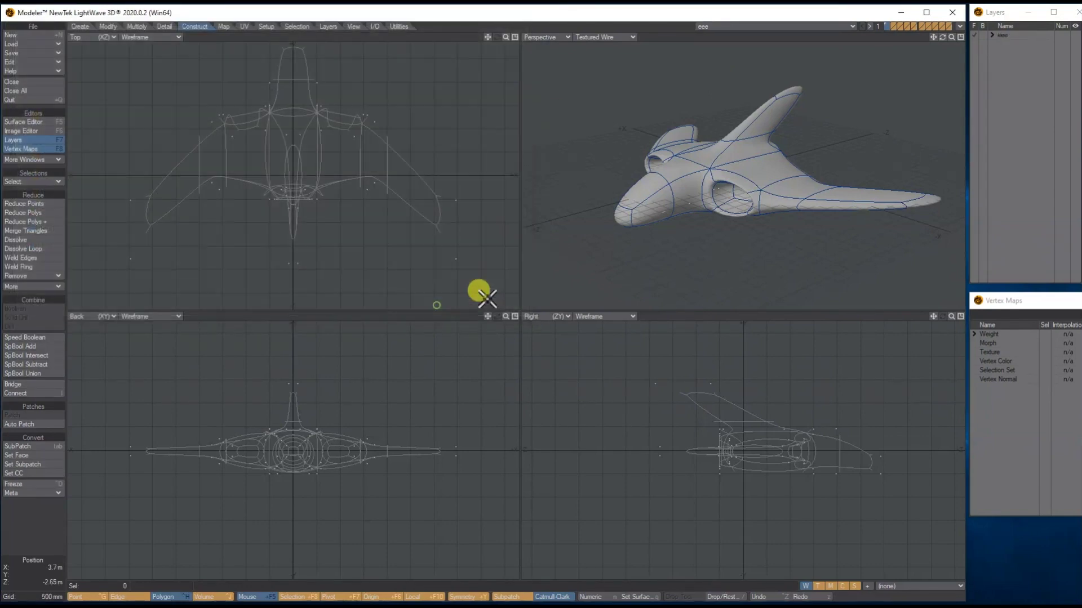
# Switch to LightWave Layout with the saved ship loaded, and show it close up in a single enlarged Perspective view
pyautogui.click(960, 28)
pyautogui.click(945, 40)
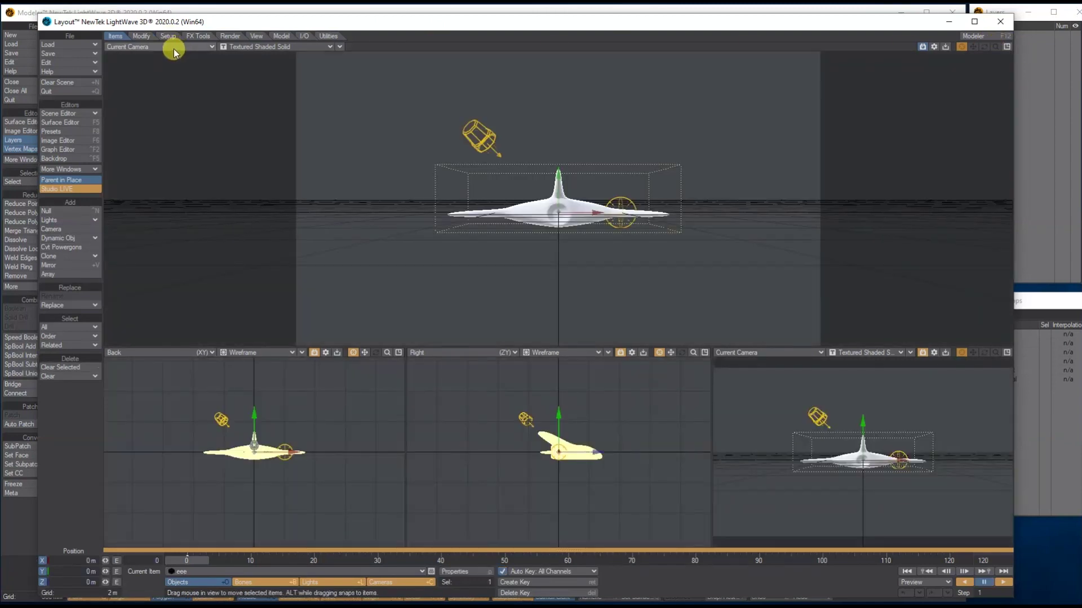
pyautogui.click(175, 48)
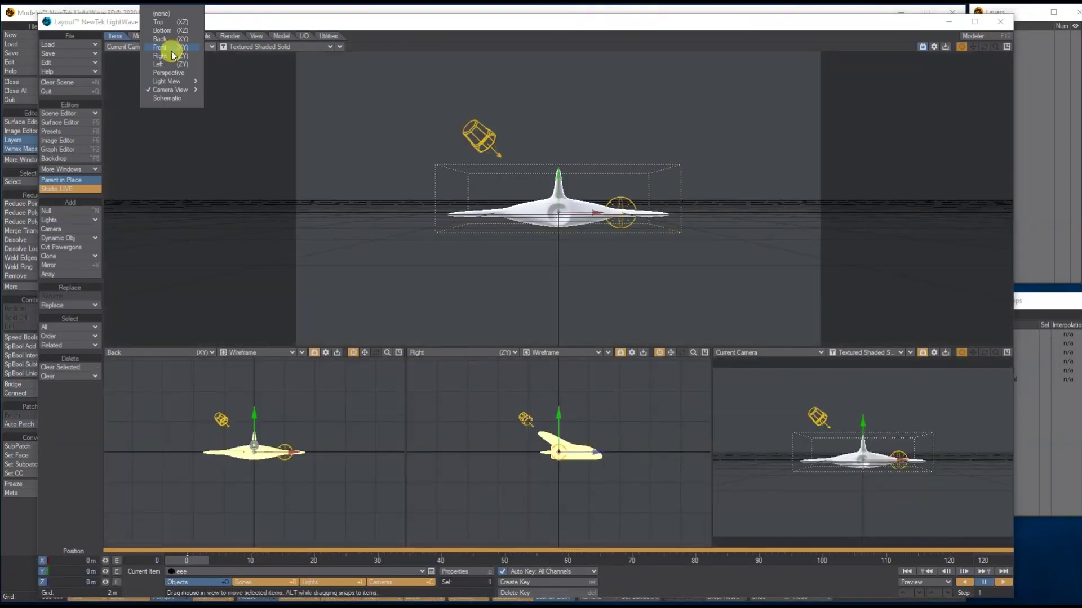
pyautogui.click(169, 72)
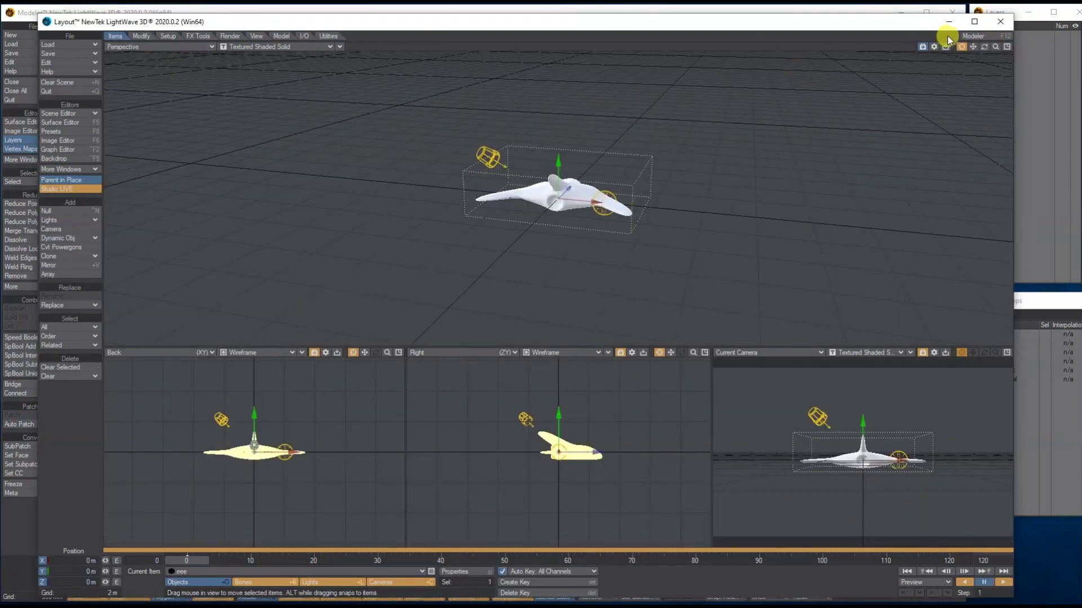
pyautogui.click(1007, 47)
pyautogui.moveTo(995, 48)
pyautogui.mouseDown()
pyautogui.moveTo(1042, 48)
pyautogui.moveTo(994, 62)
pyautogui.moveTo(1059, 65)
pyautogui.moveTo(981, 49)
pyautogui.mouseUp()
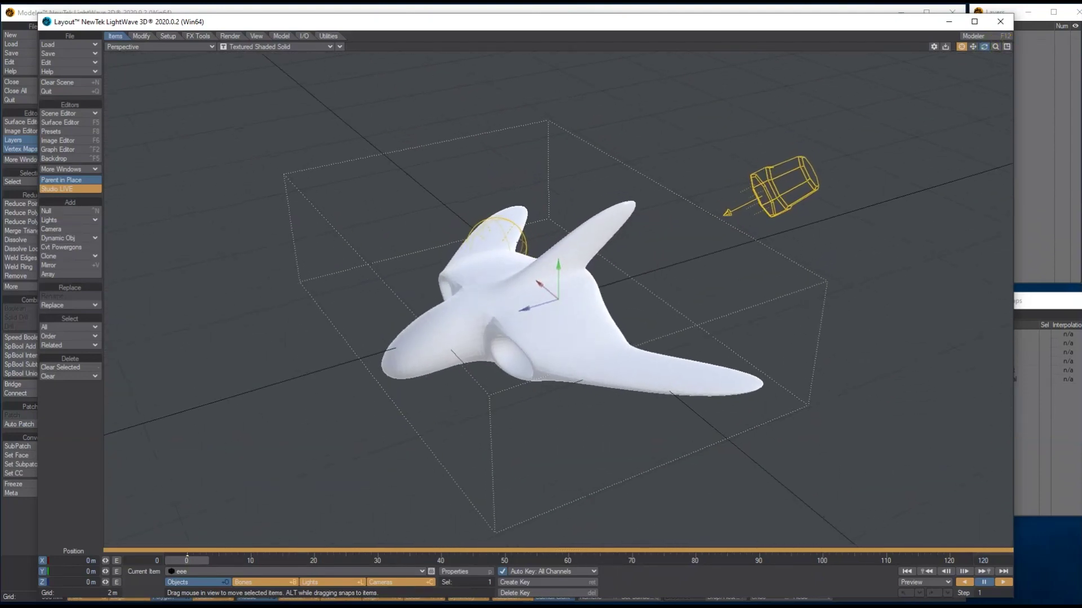
# Set the Perspective view's shading to Textured Shaded Solid Wireframe and bring the ship's mesh closer
pyautogui.click(304, 47)
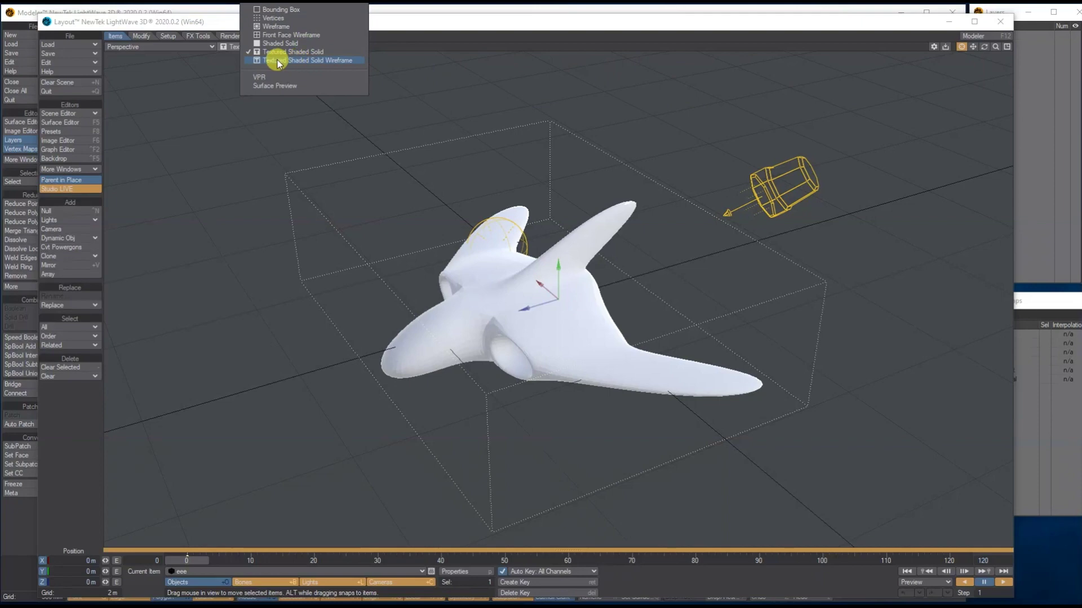
pyautogui.click(306, 60)
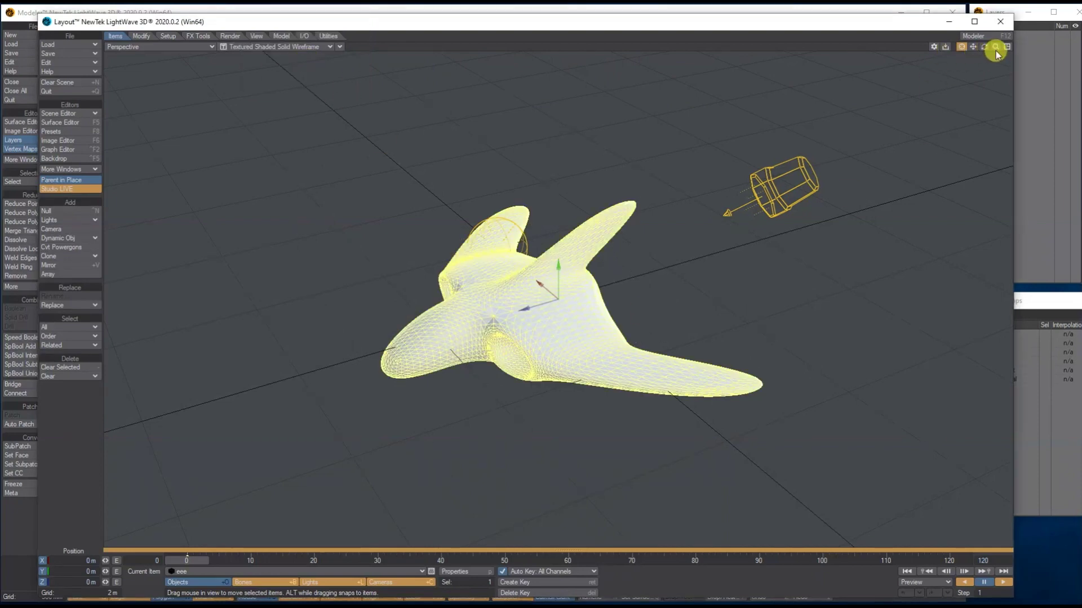
pyautogui.moveTo(996, 47); pyautogui.dragTo(995, 56)
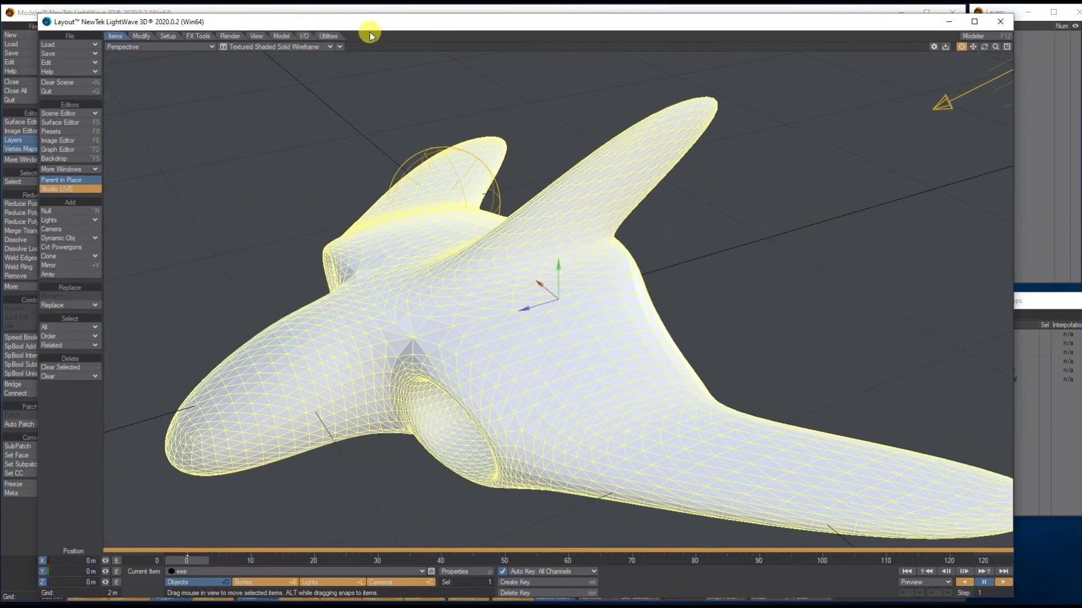
pyautogui.moveTo(367, 25)
pyautogui.mouseDown()
pyautogui.moveTo(391, 380)
pyautogui.moveTo(420, 91)
pyautogui.moveTo(353, 16)
pyautogui.mouseUp()
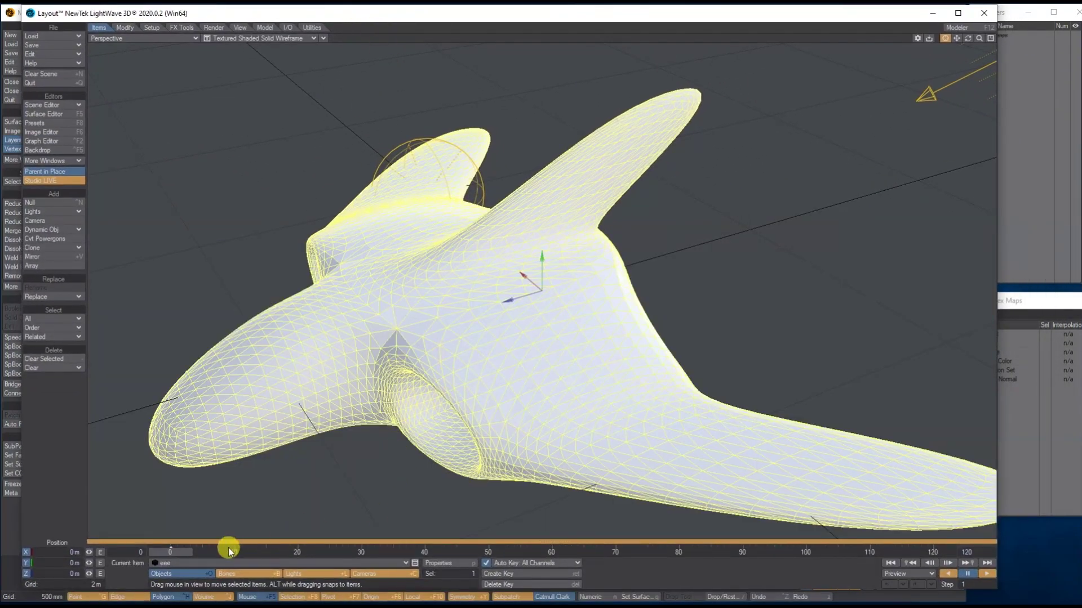
# Set the ship's Display SubPatch Level to 0 in its object properties' Subdivision settings
pyautogui.click(437, 563)
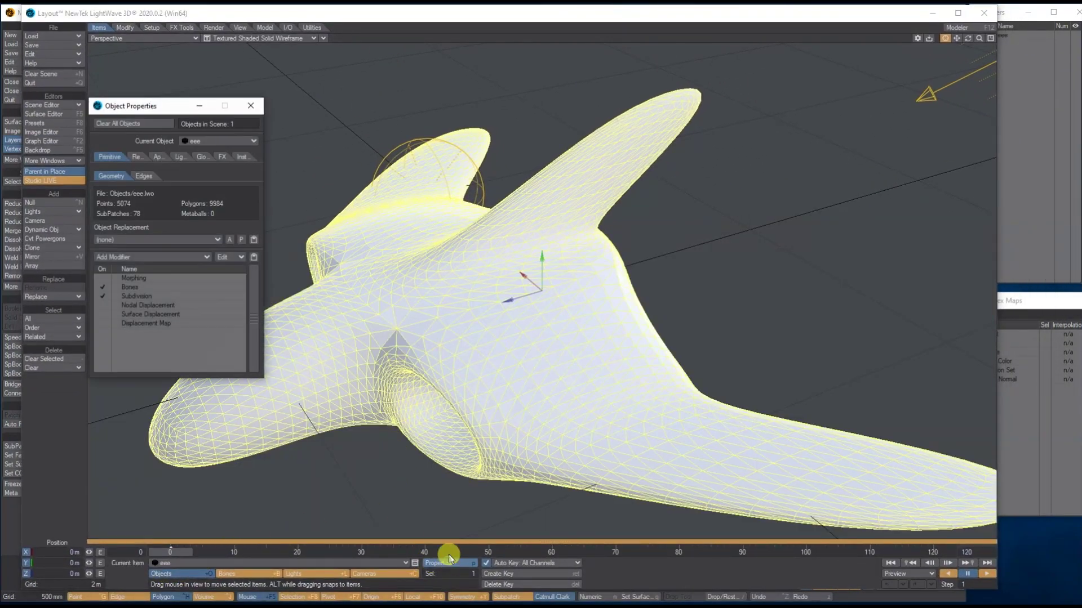
pyautogui.click(130, 295)
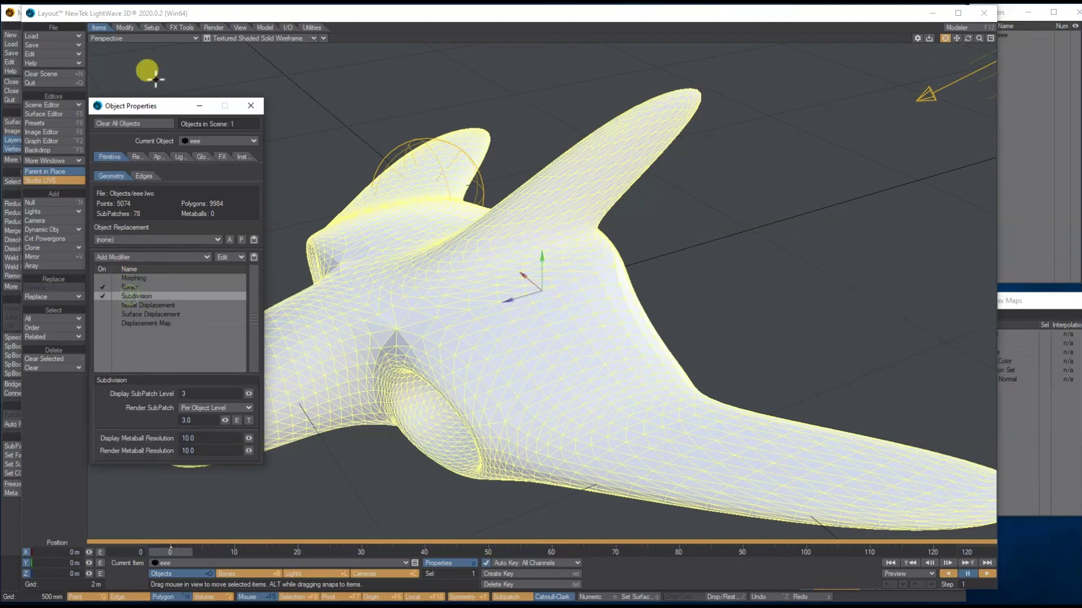
pyautogui.moveTo(149, 107); pyautogui.dragTo(133, 39)
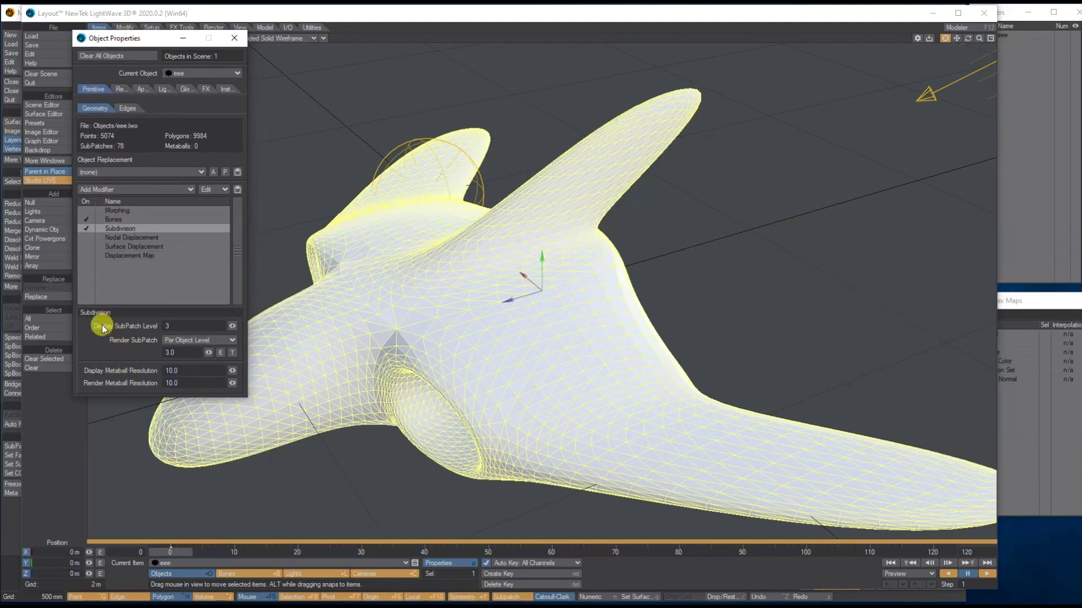
pyautogui.moveTo(231, 325); pyautogui.dragTo(214, 326)
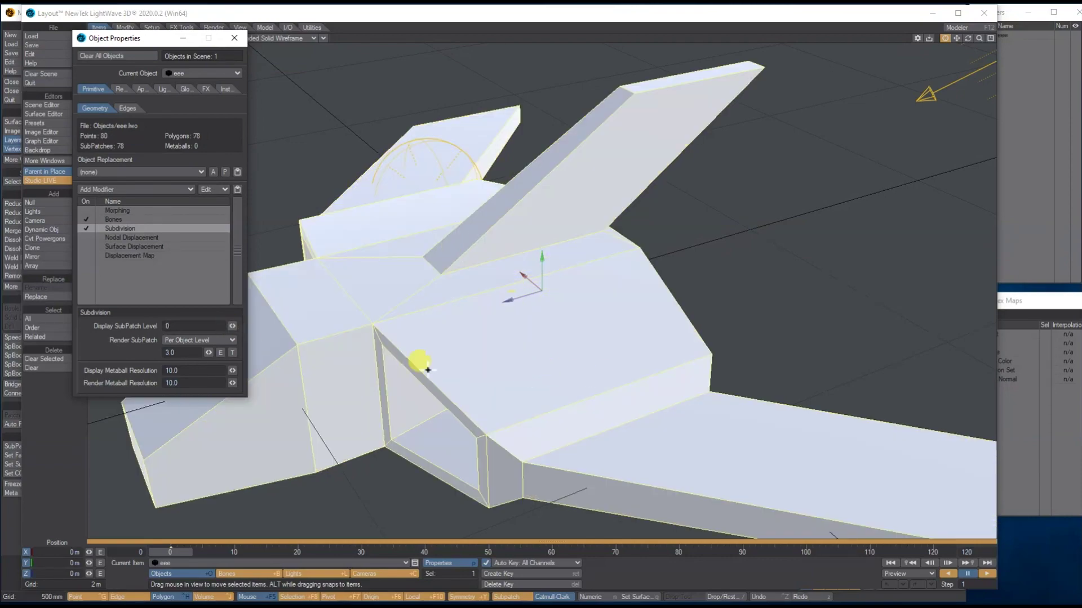
pyautogui.moveTo(442, 12)
pyautogui.mouseDown()
pyautogui.moveTo(458, 113)
pyautogui.moveTo(460, 445)
pyautogui.moveTo(462, 149)
pyautogui.moveTo(422, 19)
pyautogui.mouseUp()
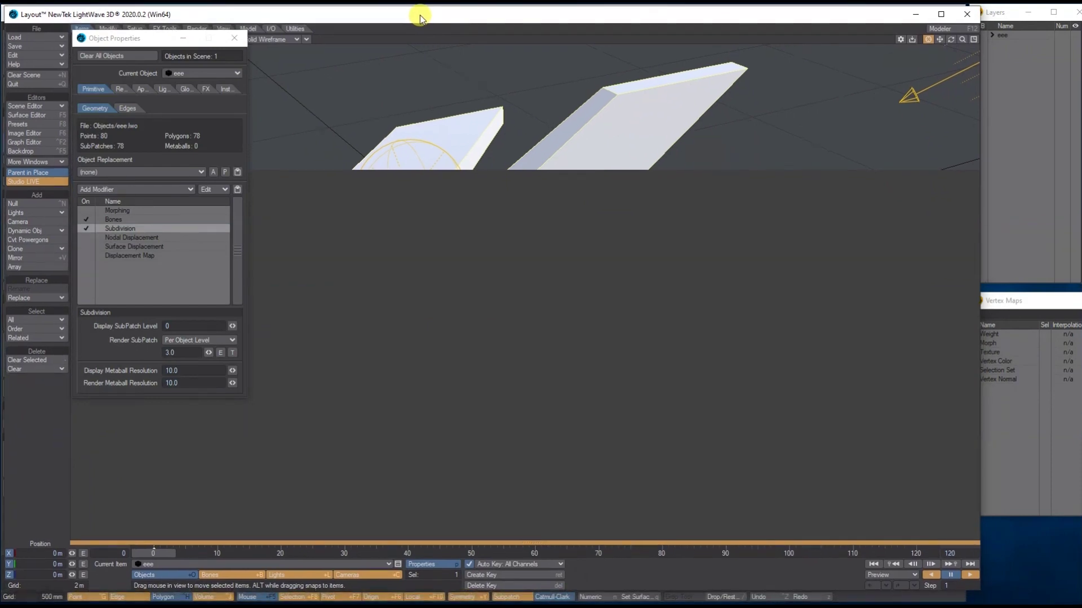
# Raise the ship's Display SubPatch Level to 8, reduce it to 3, and inspect the smoothed mesh from another angle
pyautogui.click(232, 326)
pyautogui.moveTo(232, 326); pyautogui.dragTo(264, 326)
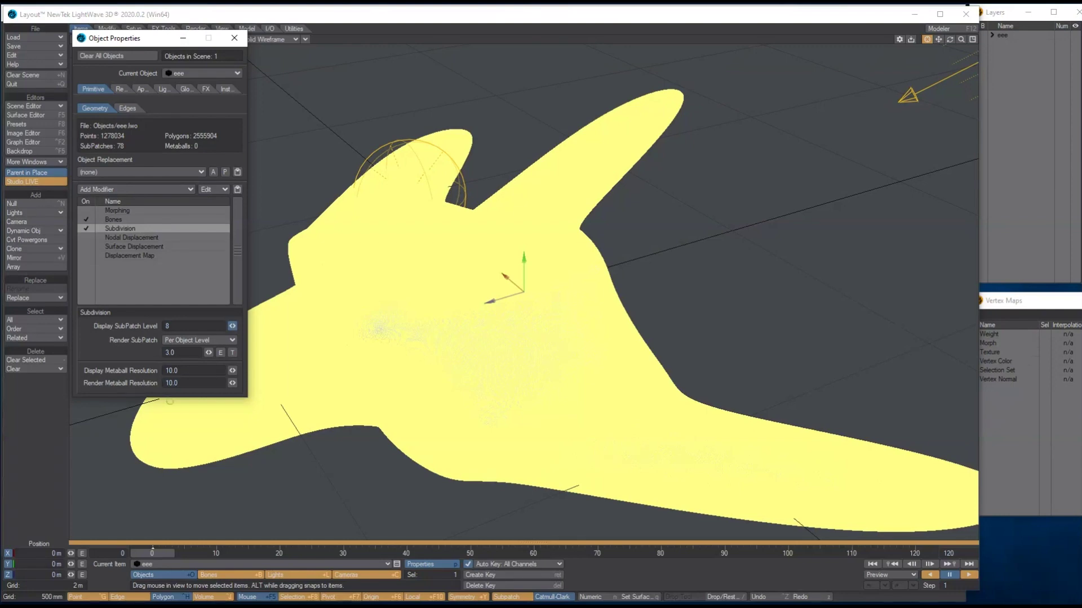
pyautogui.moveTo(265, 326); pyautogui.dragTo(232, 328)
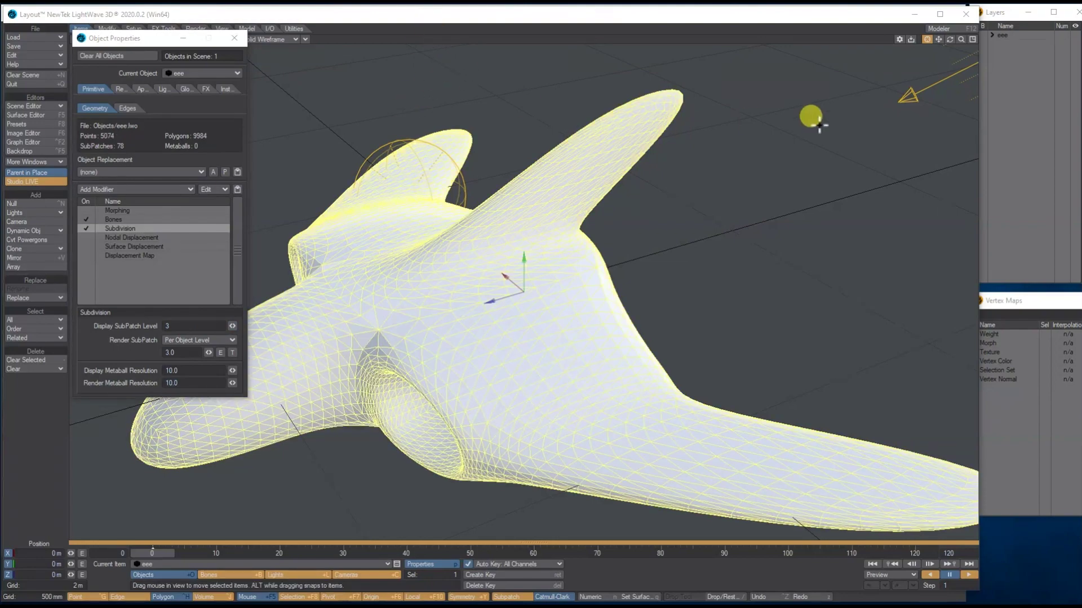
pyautogui.moveTo(951, 39)
pyautogui.mouseDown()
pyautogui.moveTo(924, 45)
pyautogui.moveTo(969, 48)
pyautogui.moveTo(949, 42)
pyautogui.mouseUp()
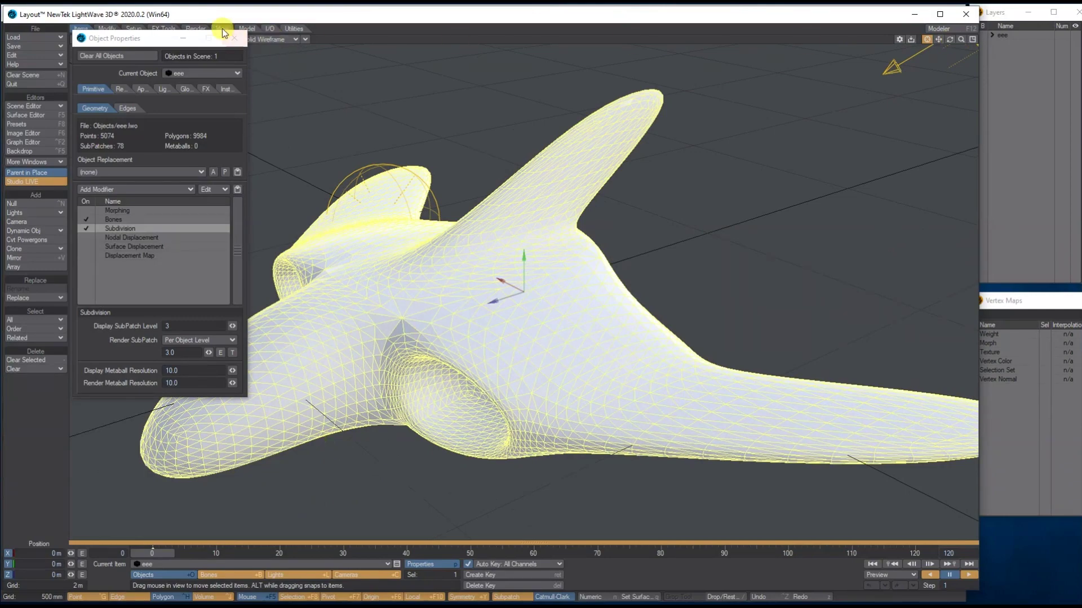
# Close the ship's object properties and switch from Layout back to LightWave Modeler
pyautogui.click(233, 40)
pyautogui.click(914, 14)
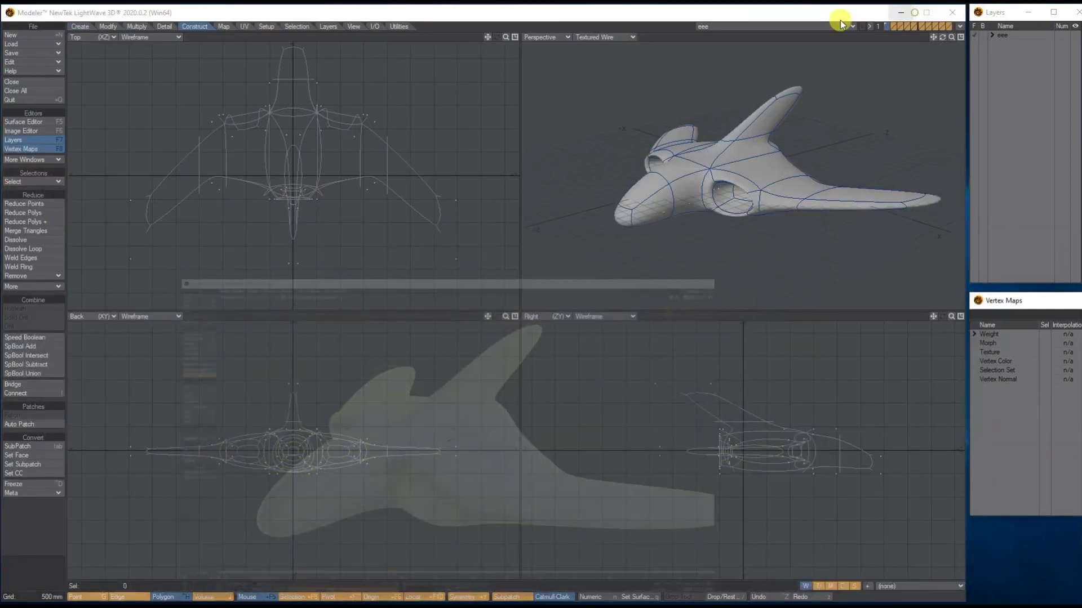
# Select two adjacent polygons along a wing's edge and divide their polygon band around the ship with Band Saw Pro at 50%
pyautogui.moveTo(951, 36); pyautogui.dragTo(918, 38)
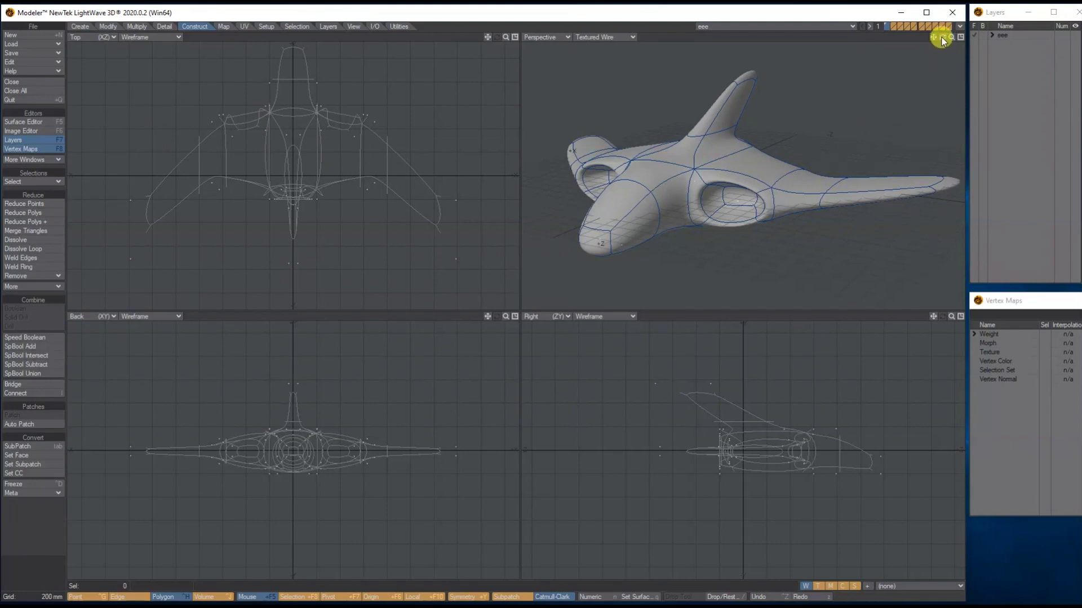
pyautogui.moveTo(815, 204)
pyautogui.mouseDown()
pyautogui.moveTo(797, 198)
pyautogui.moveTo(841, 198)
pyautogui.mouseUp()
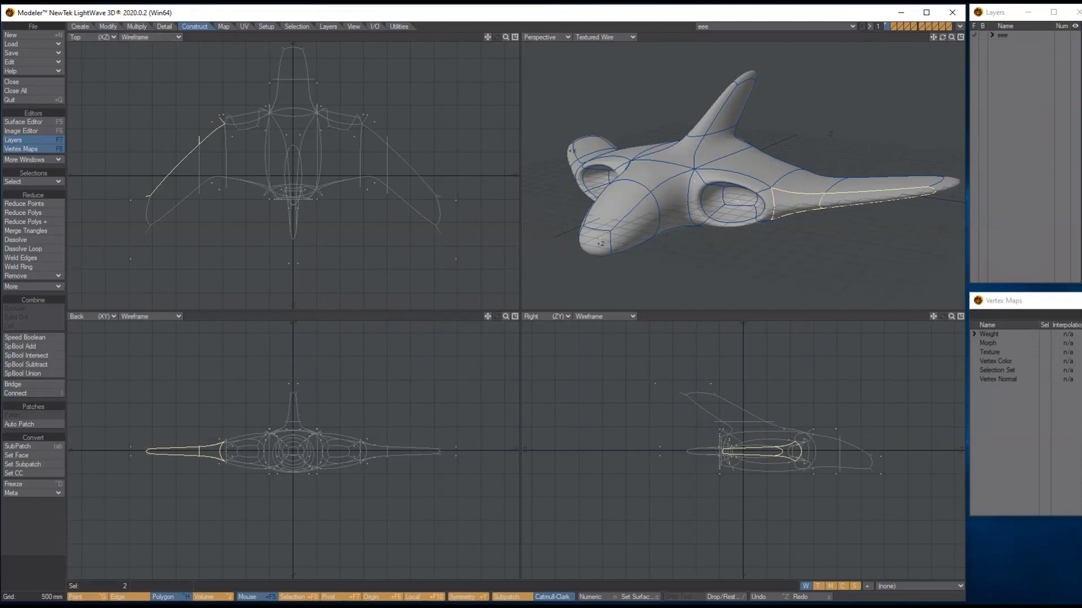
pyautogui.click(140, 26)
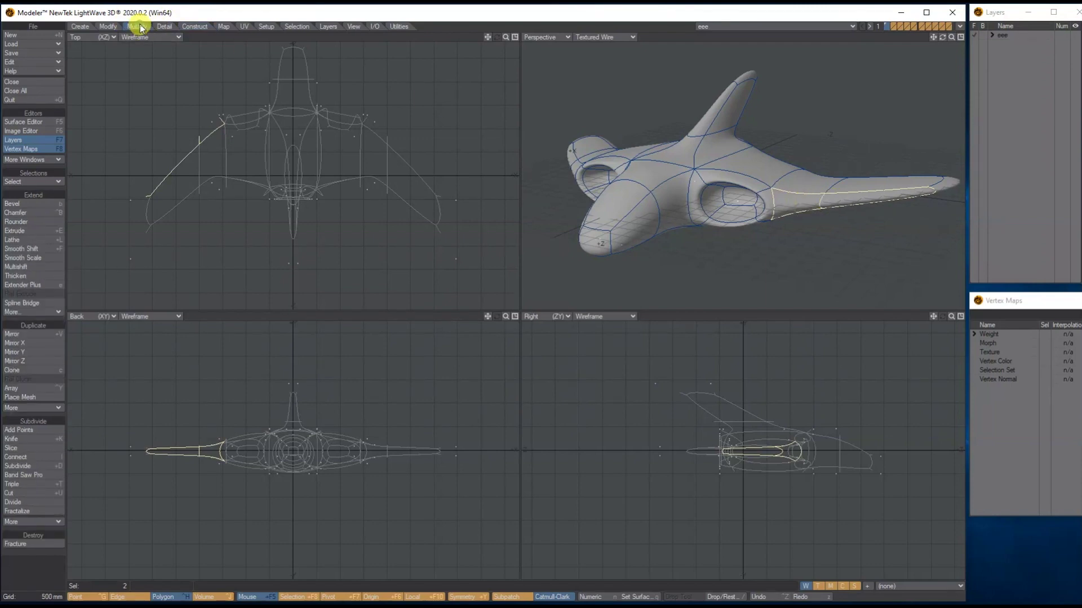
pyautogui.click(28, 480)
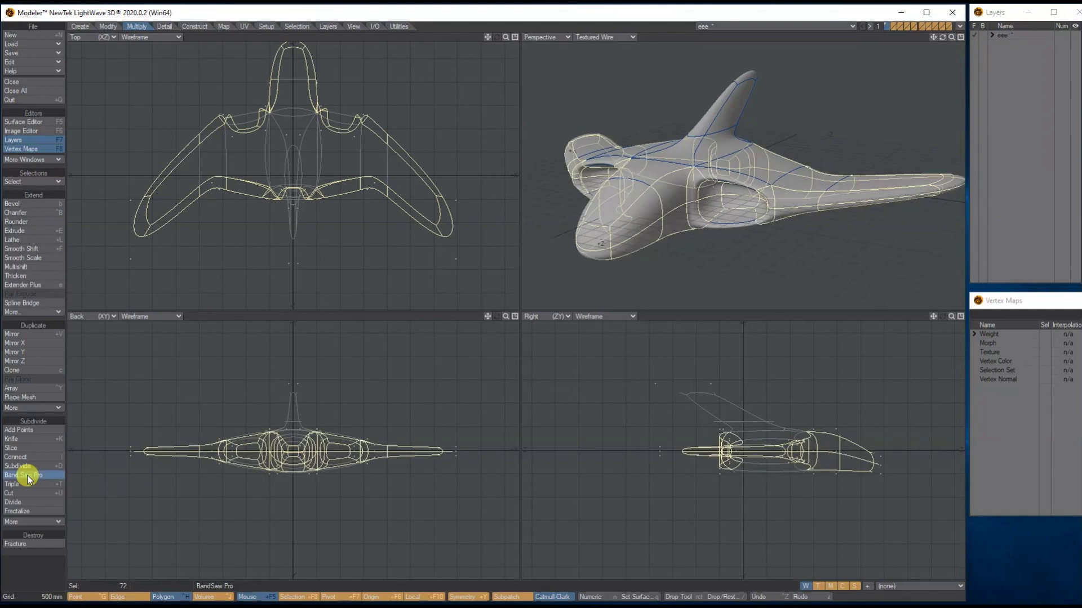
pyautogui.press('n')
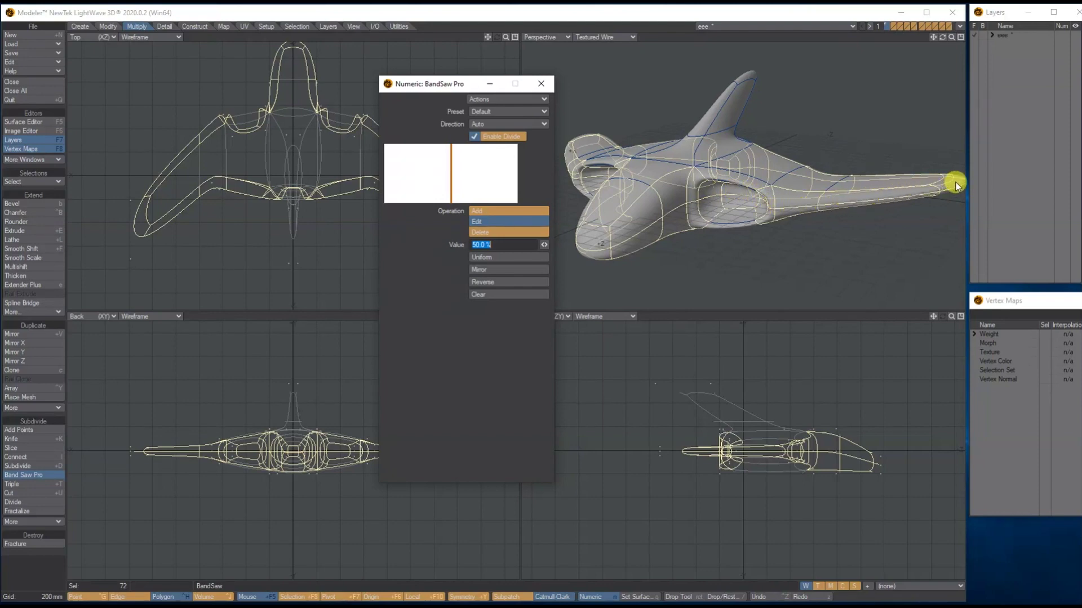
pyautogui.click(540, 84)
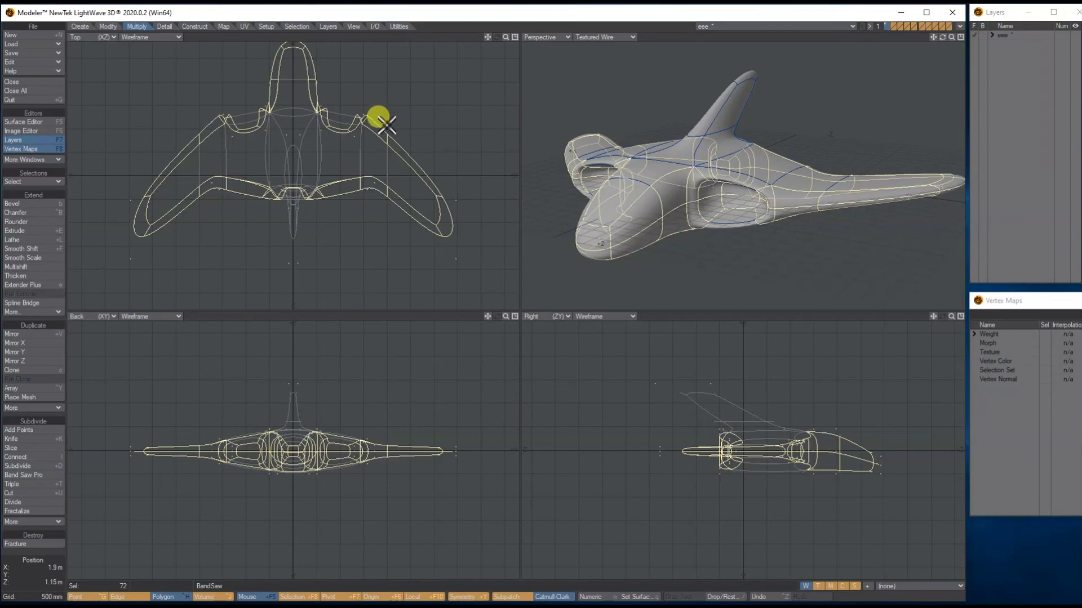
pyautogui.click(386, 112)
pyautogui.moveTo(942, 37); pyautogui.dragTo(965, 40)
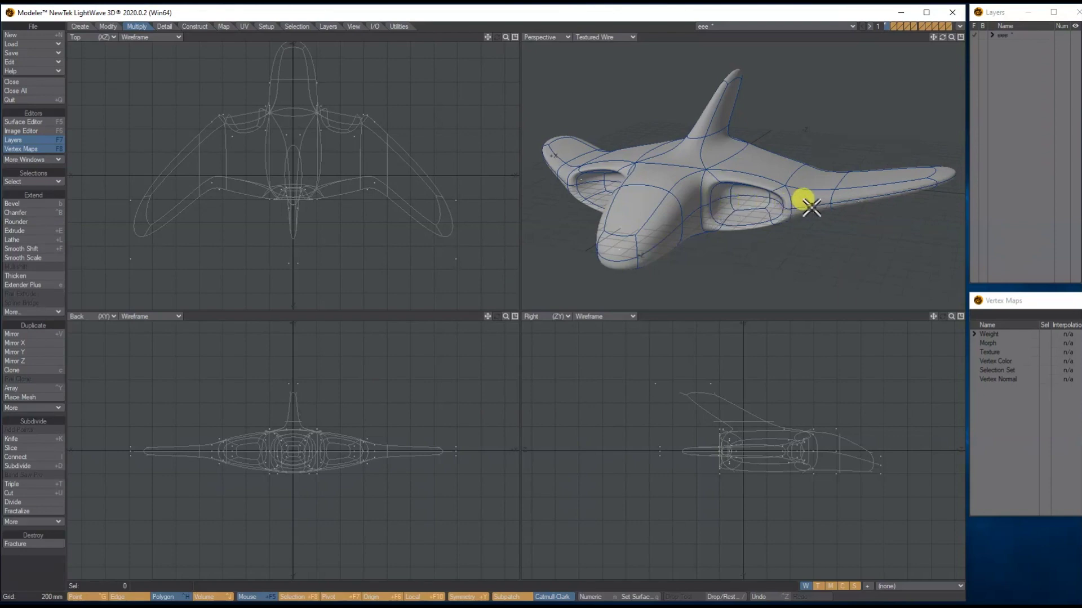
pyautogui.moveTo(801, 198)
pyautogui.mouseDown()
pyautogui.moveTo(852, 196)
pyautogui.moveTo(802, 196)
pyautogui.moveTo(845, 178)
pyautogui.moveTo(846, 190)
pyautogui.moveTo(826, 191)
pyautogui.mouseUp()
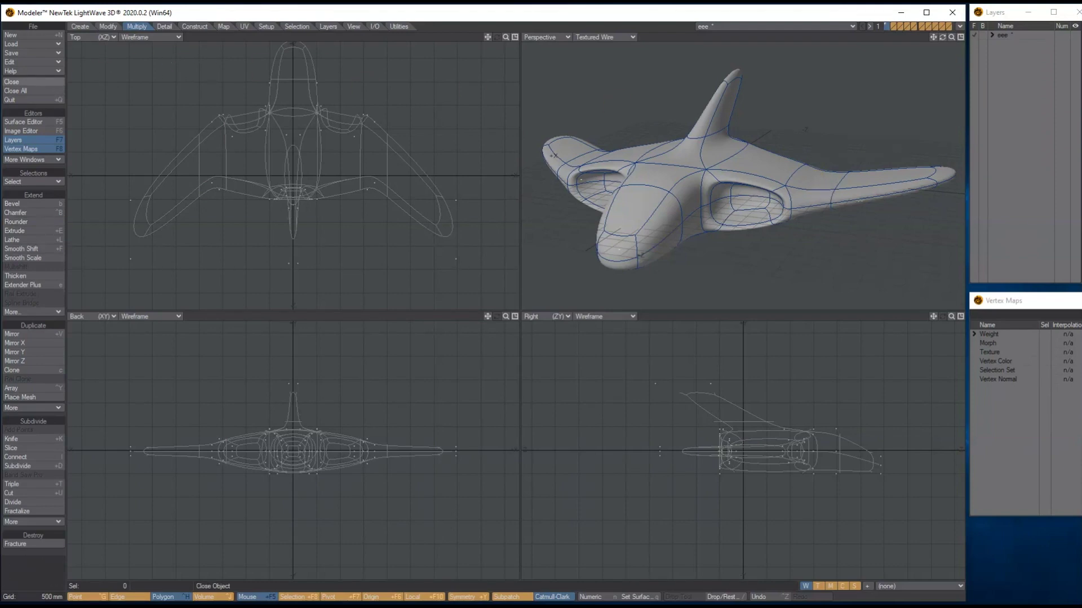
pyautogui.moveTo(942, 36); pyautogui.dragTo(937, 41)
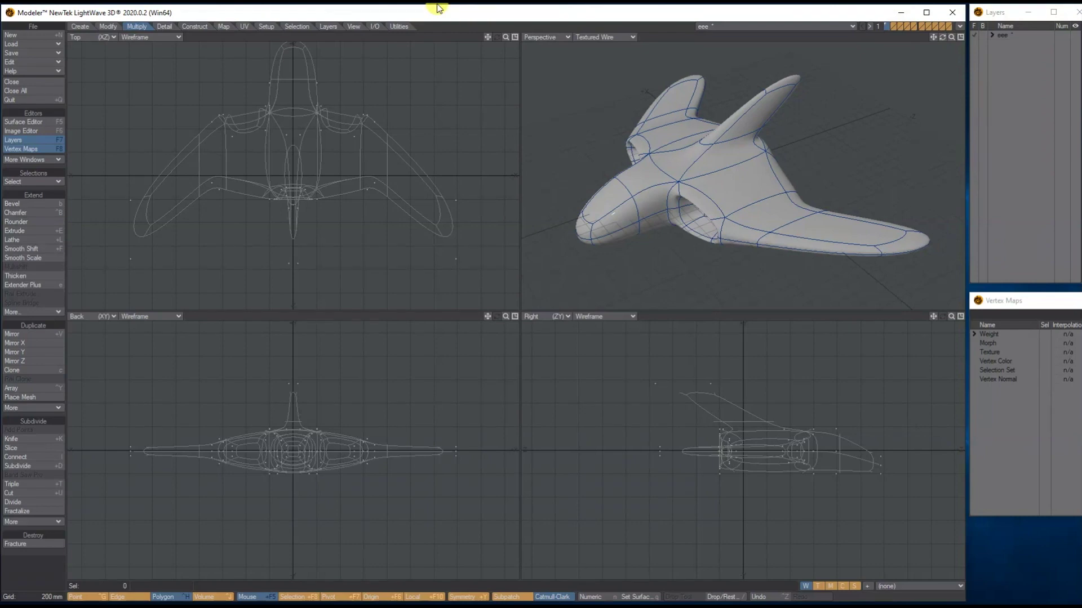